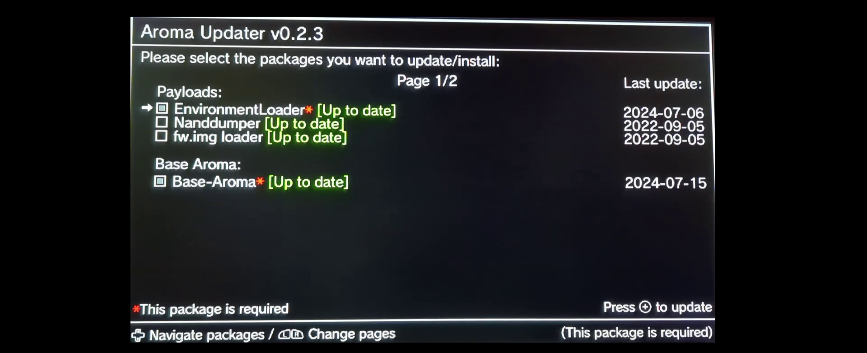
# - Select the FTPiiU Plugin among the additional plugins and modules to update or install
pyautogui.press('pagedown')
pyautogui.press('Down')
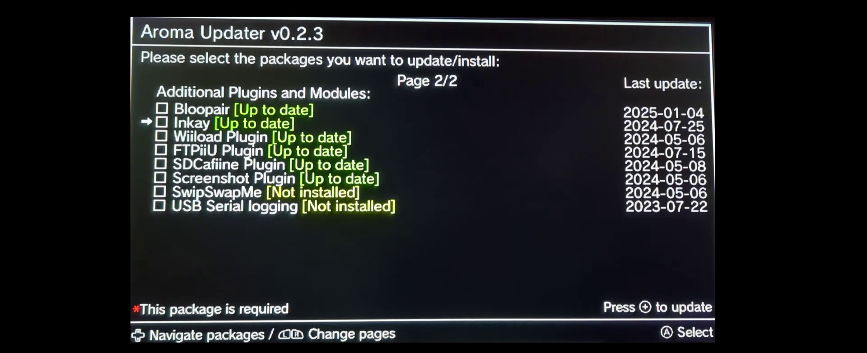
pyautogui.press('Down')
pyautogui.press('Down')
pyautogui.press('Return')
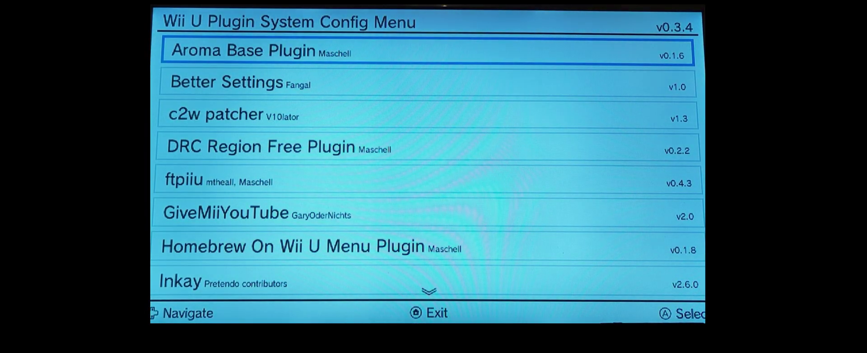
# - Look through the installed plugins in the Wii U Plugin System Config Menu for ftpiiu
pyautogui.press('Down')
pyautogui.press('Down')
pyautogui.press('Down')
pyautogui.press('Down')
pyautogui.press('Down')
pyautogui.press('Down')
pyautogui.press('Down')
pyautogui.press('Down')
pyautogui.press('Down')
pyautogui.press('Down')
pyautogui.press('Down')
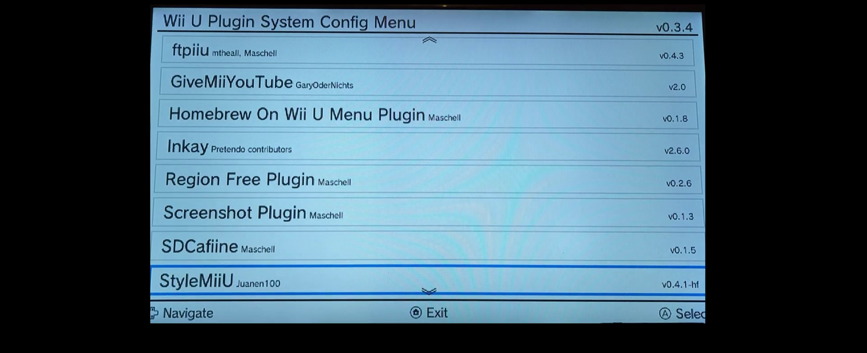
# - Open the ftpiiu settings and check Enable ftpd, Allow access to system files, and the console's IP address and port
pyautogui.press('Up')
pyautogui.press('Up')
pyautogui.press('Up')
pyautogui.press('Up')
pyautogui.press('Up')
pyautogui.press('Up')
pyautogui.press('Up')
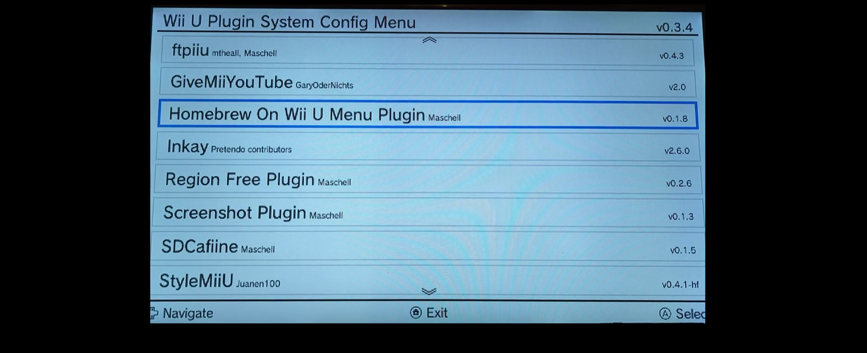
pyautogui.press('Return')
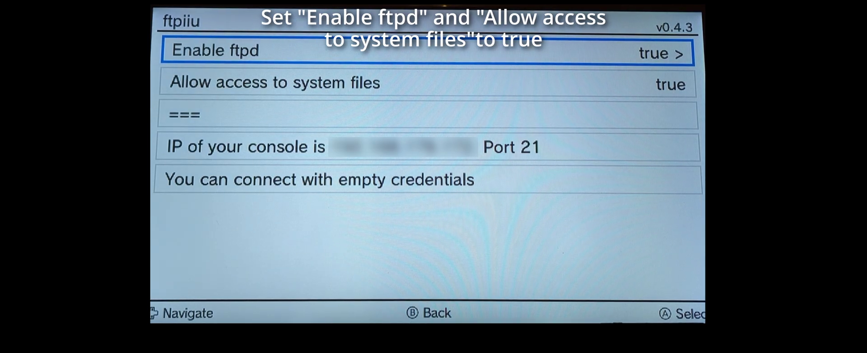
pyautogui.press('Down')
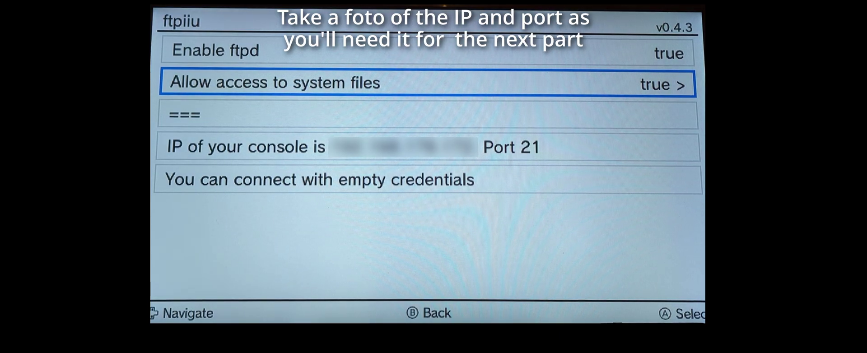
pyautogui.press('Escape')
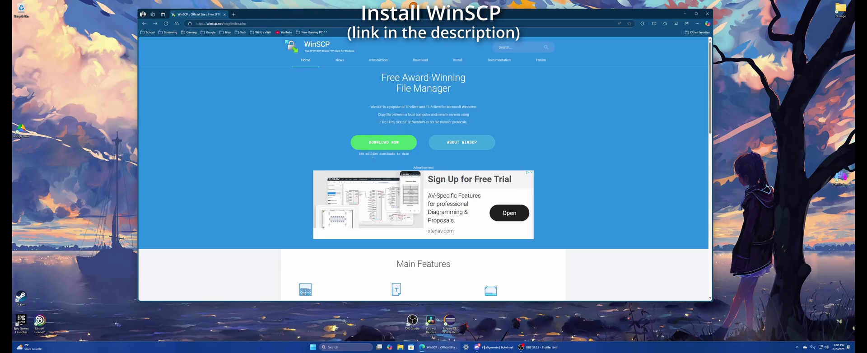
# - Download the WinSCP 6.3.6 installer from the official WinSCP site, dismissing the advertisement
pyautogui.click(384, 144)
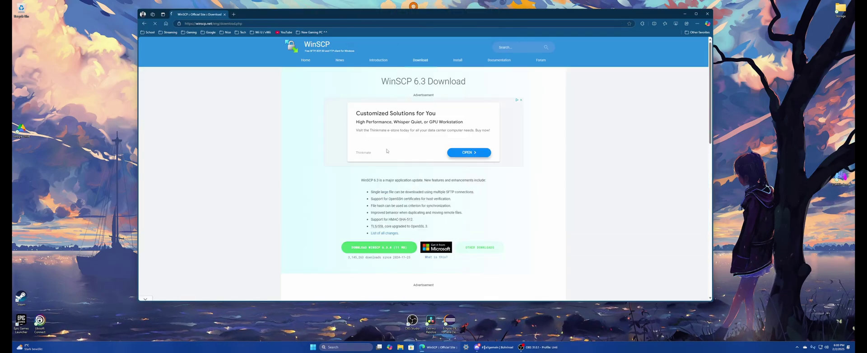
pyautogui.click(390, 248)
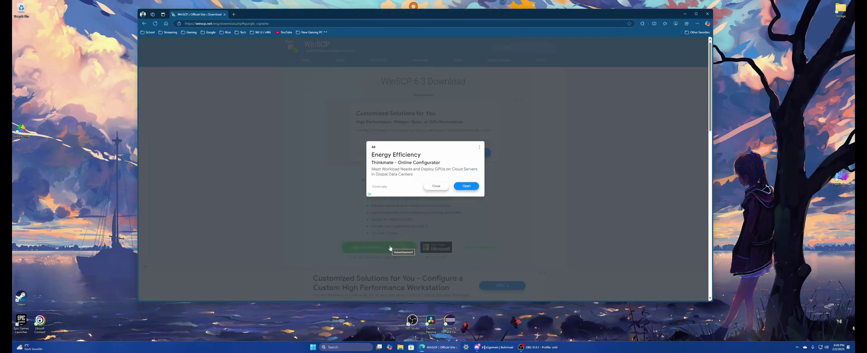
pyautogui.click(435, 185)
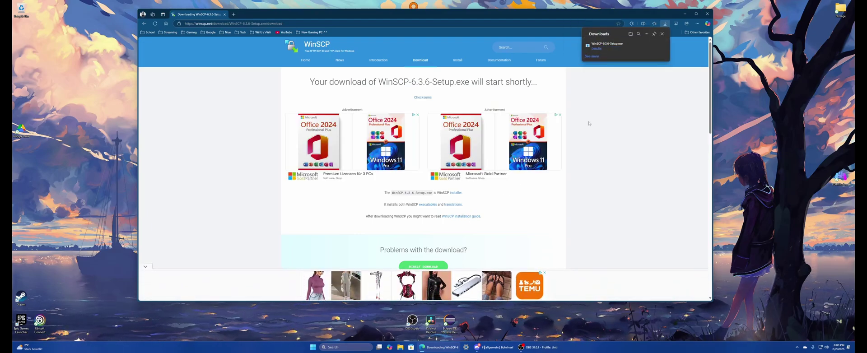
# - Run WinSCP-6.3.6-Setup.exe from the Downloads folder, install it for all users with the default options, and launch WinSCP
pyautogui.click(647, 45)
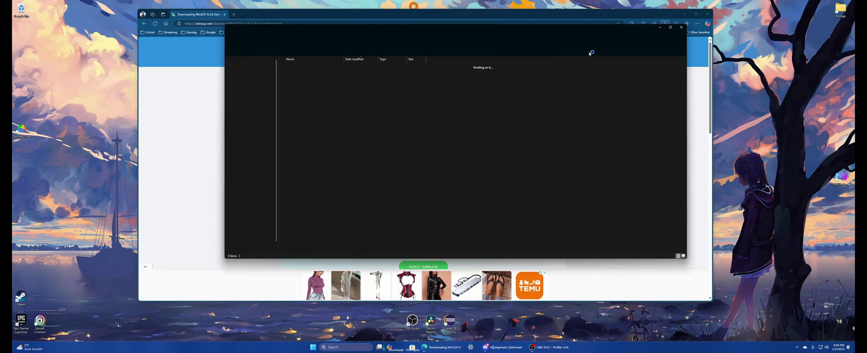
pyautogui.doubleClick(402, 71)
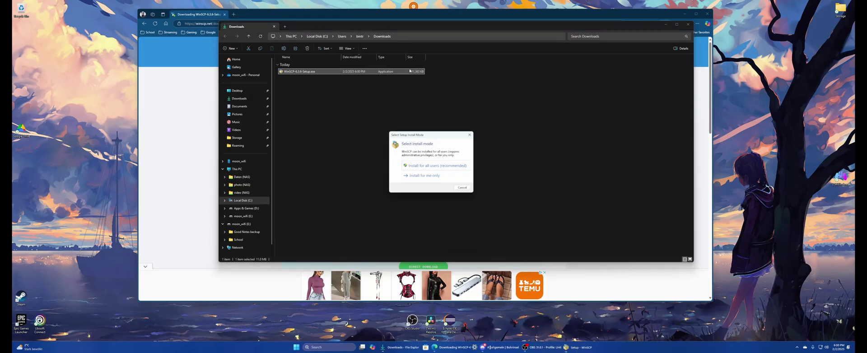
pyautogui.click(430, 166)
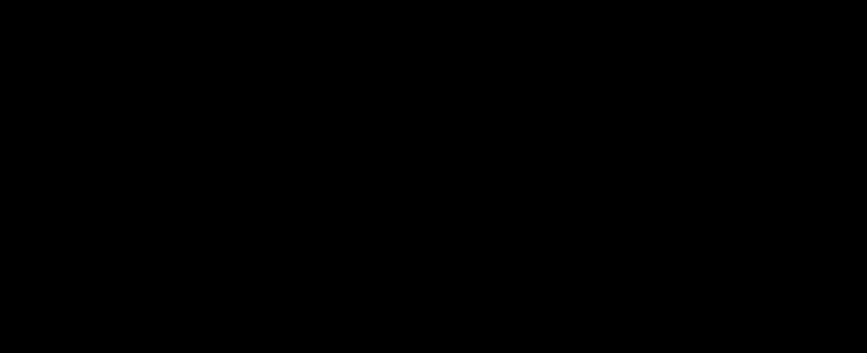
pyautogui.hotkey('alt', 'y')
pyautogui.press('Return')
pyautogui.press('Return')
pyautogui.press('Return')
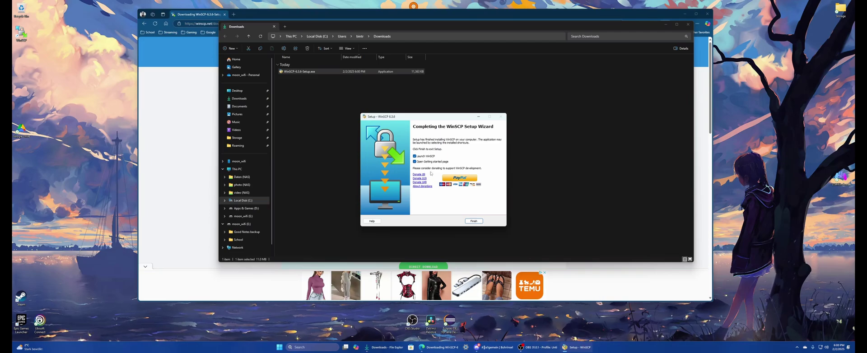
pyautogui.click(474, 221)
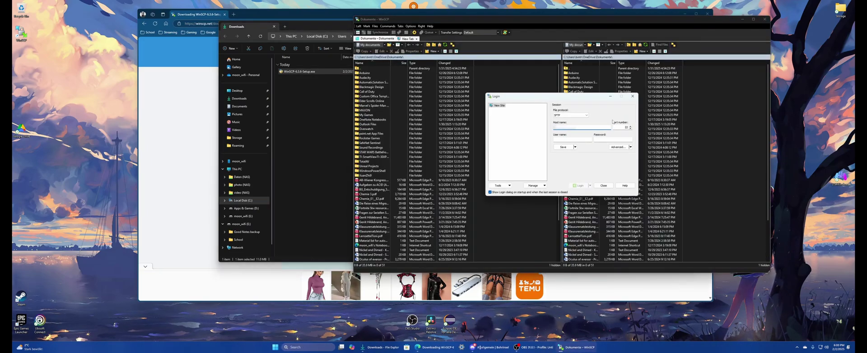
# - Log in to the console over unencrypted FTP, using its IP address as the host name and port 21
pyautogui.hotkey('ctrl', 'v')
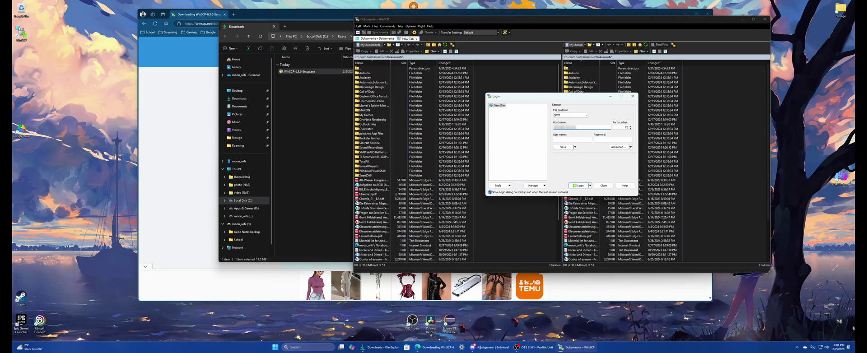
pyautogui.click(630, 129)
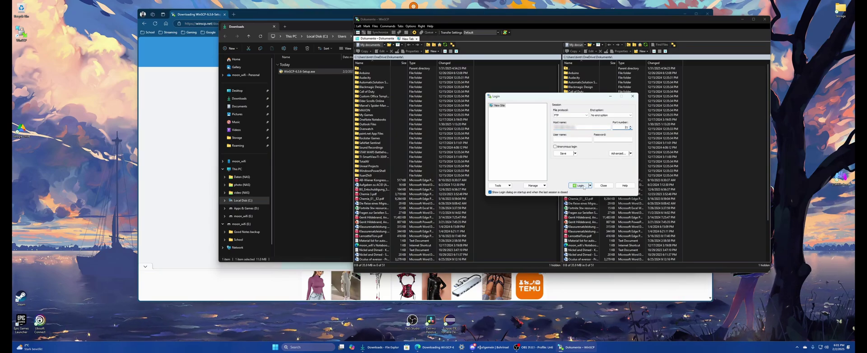
pyautogui.click(580, 185)
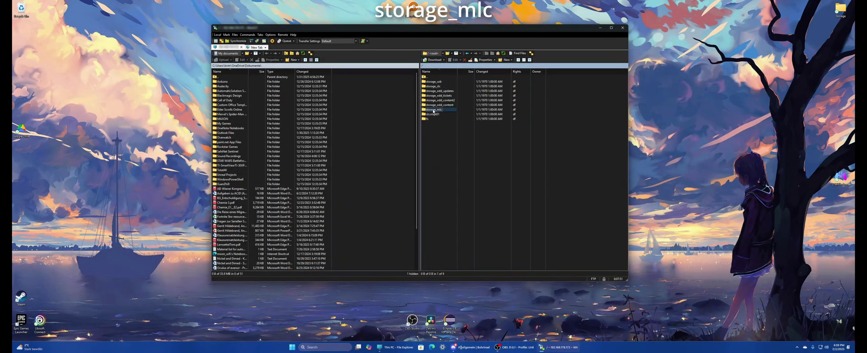
# - Open the console folder storage_mlc/sys/title/00050010/10040200/content/Common/Package
pyautogui.doubleClick(433, 111)
pyautogui.doubleClick(427, 86)
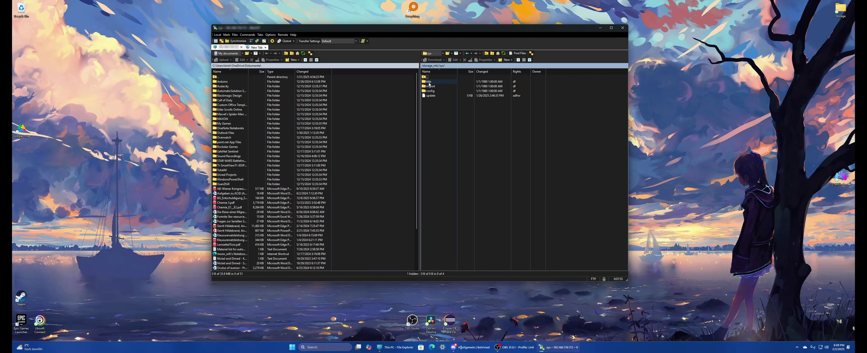
pyautogui.doubleClick(429, 82)
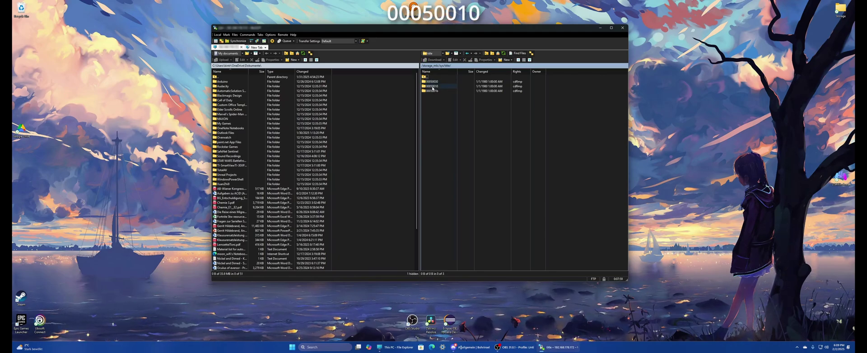
pyautogui.doubleClick(432, 87)
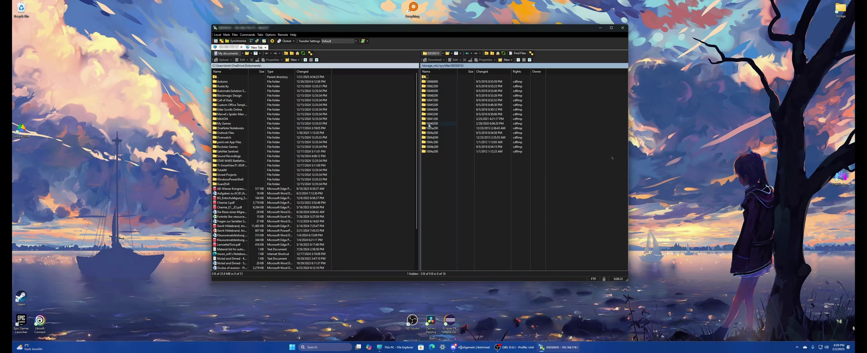
pyautogui.doubleClick(431, 124)
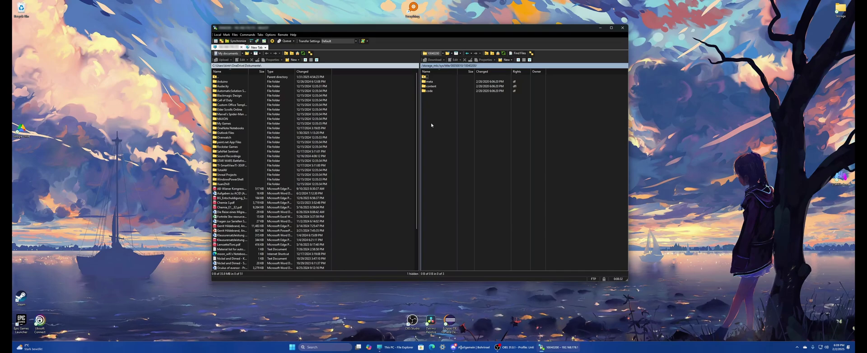
pyautogui.doubleClick(430, 86)
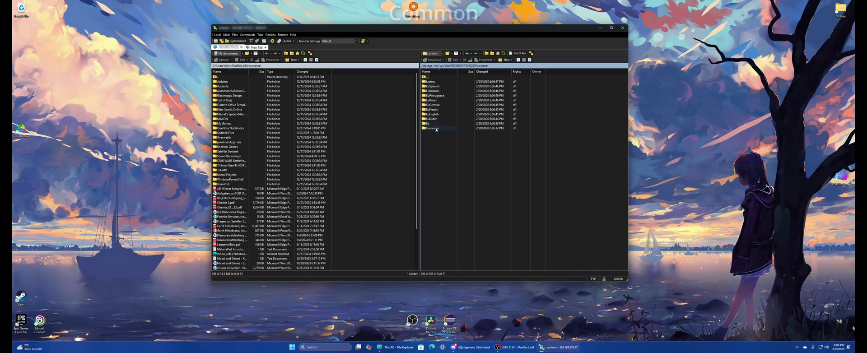
pyautogui.doubleClick(432, 128)
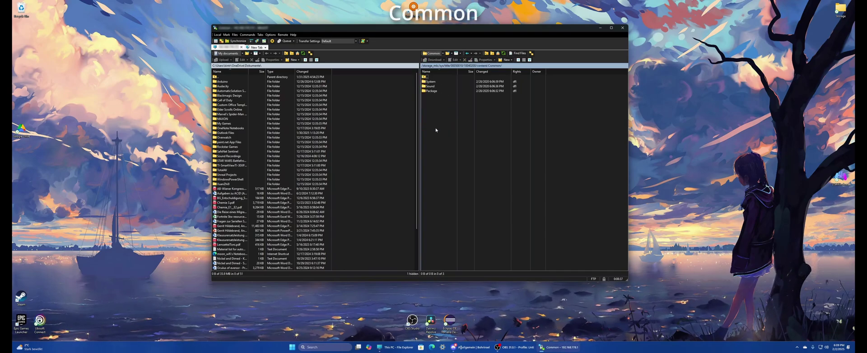
pyautogui.doubleClick(431, 91)
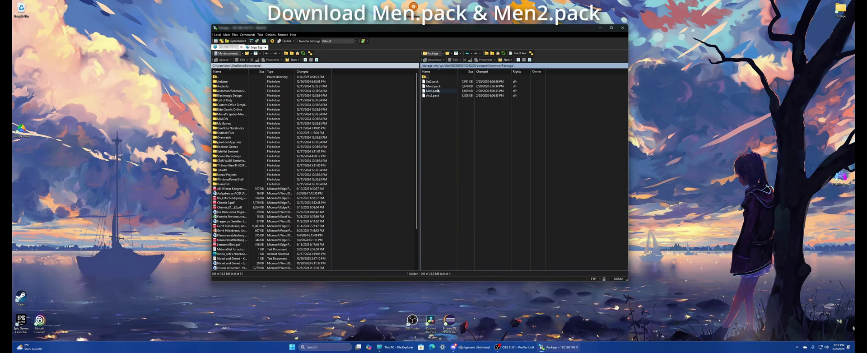
# - Download Men.pack and Men2.pack from the Package folder to the local Desktop
pyautogui.click(434, 91)
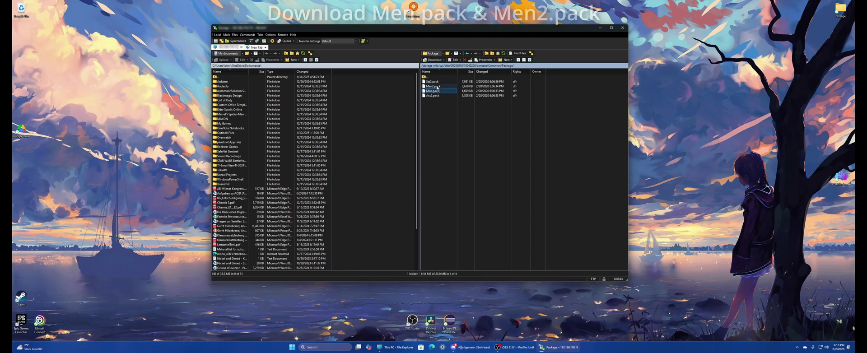
pyautogui.keyDown('ctrl'); pyautogui.click(440, 86); pyautogui.keyUp('ctrl')
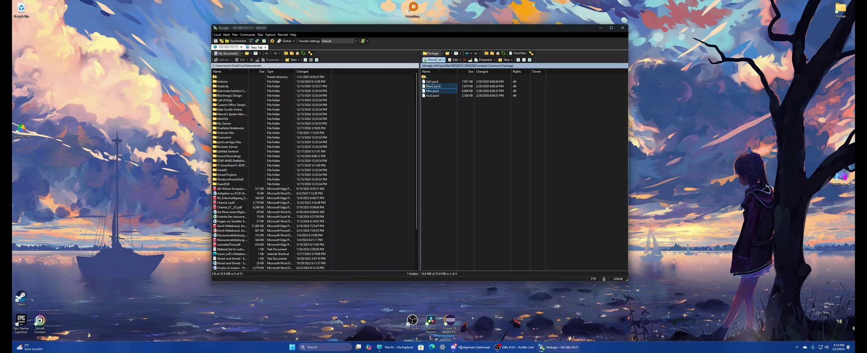
pyautogui.click(437, 60)
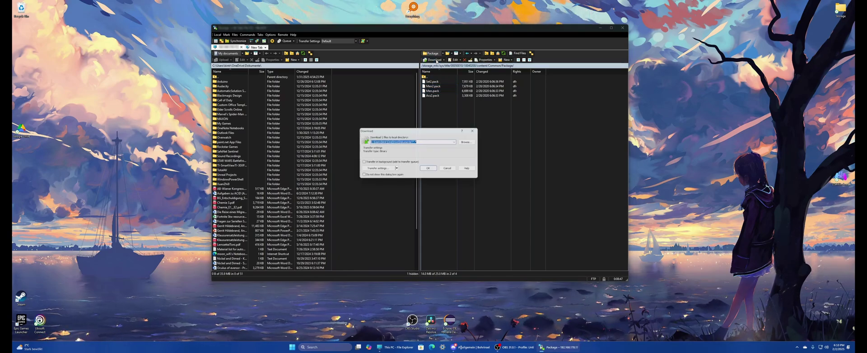
pyautogui.click(469, 142)
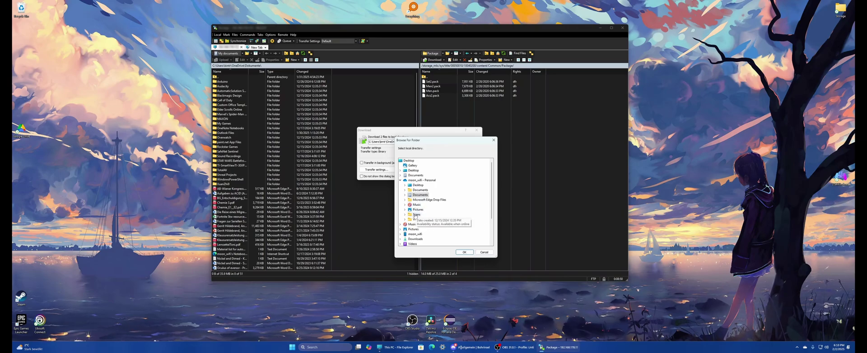
pyautogui.click(413, 171)
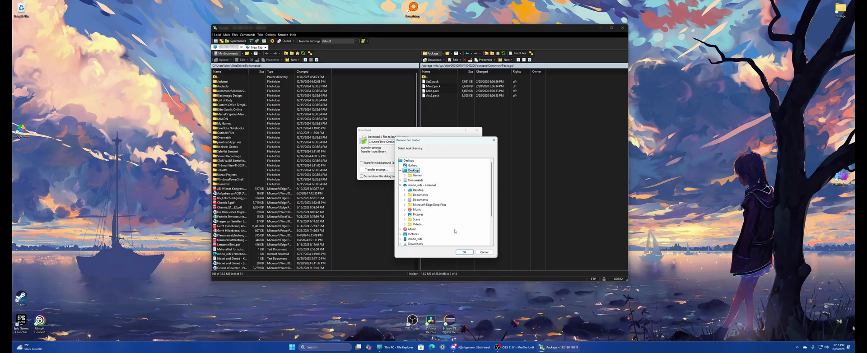
pyautogui.click(460, 252)
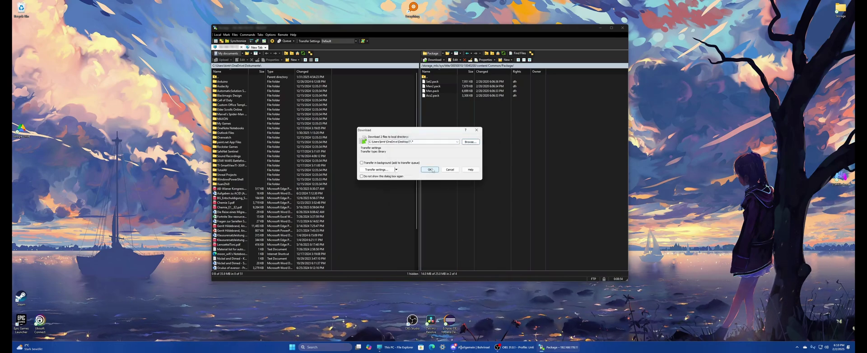
pyautogui.click(430, 169)
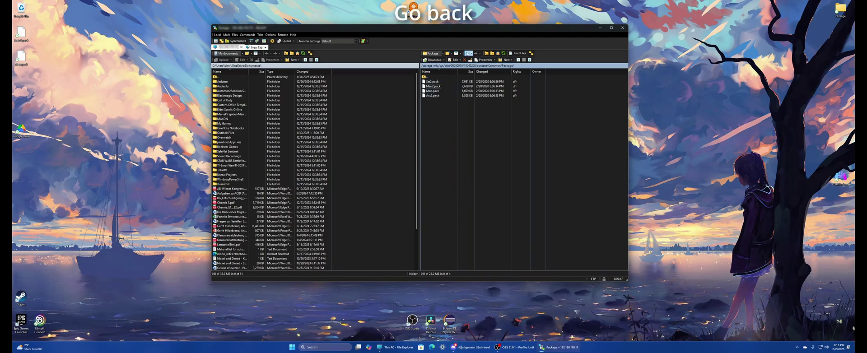
# - Go back to the console's Common folder and open its Sound/Men subfolder
pyautogui.click(467, 53)
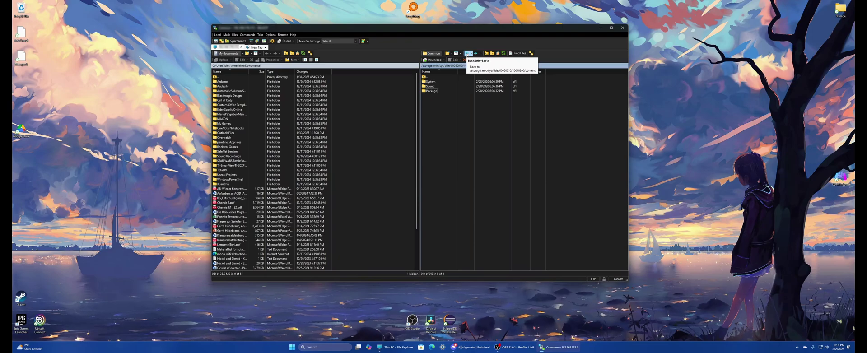
pyautogui.doubleClick(430, 86)
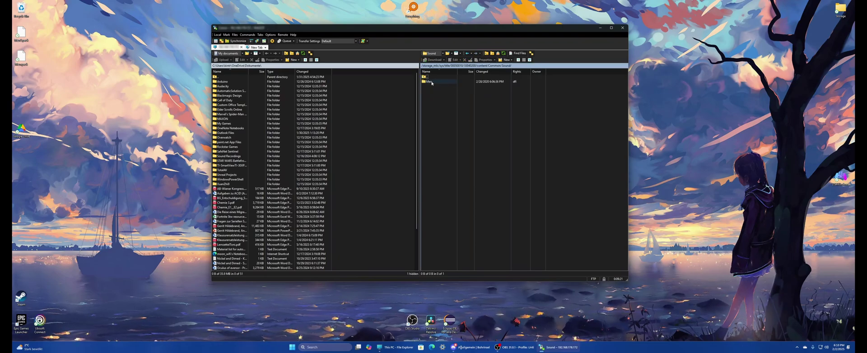
pyautogui.doubleClick(429, 82)
# - Download cafe_barista_men.bfsar to the local Desktop and close WinSCP, ending the session without saving a workspace
pyautogui.click(438, 87)
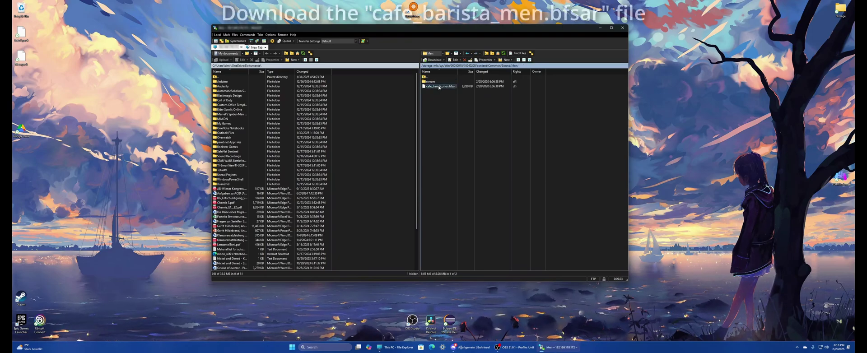
pyautogui.click(434, 60)
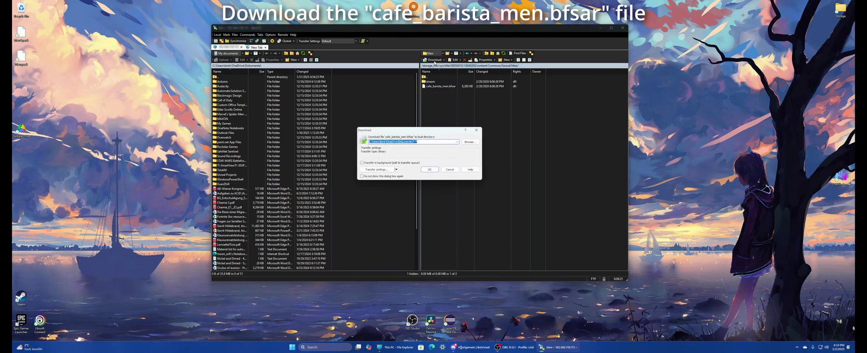
pyautogui.click(469, 142)
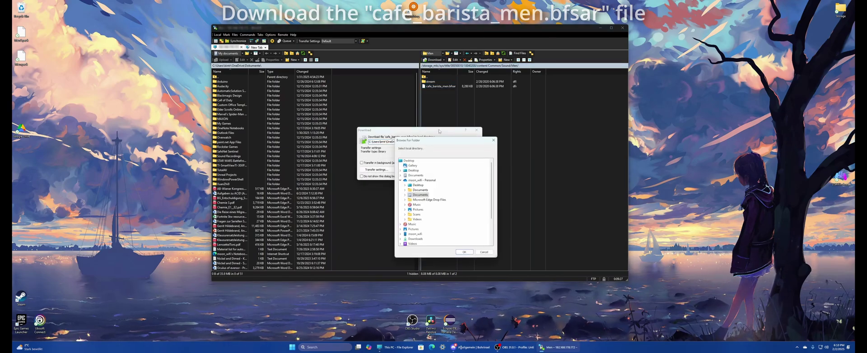
pyautogui.doubleClick(414, 171)
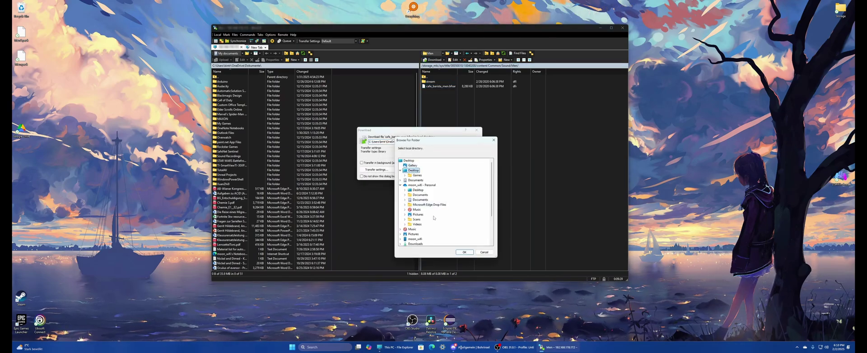
pyautogui.click(463, 253)
pyautogui.click(431, 170)
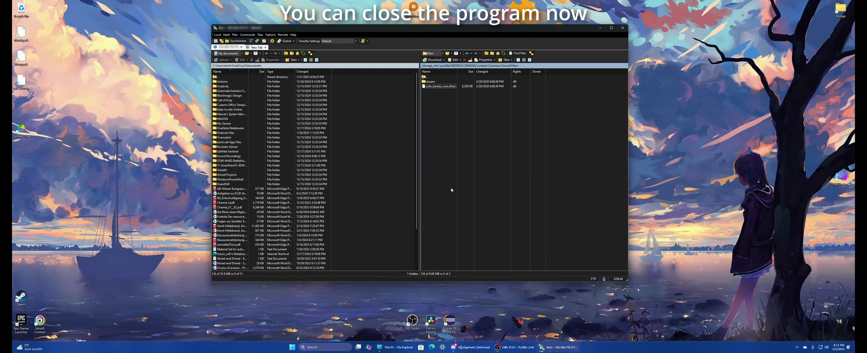
pyautogui.click(624, 29)
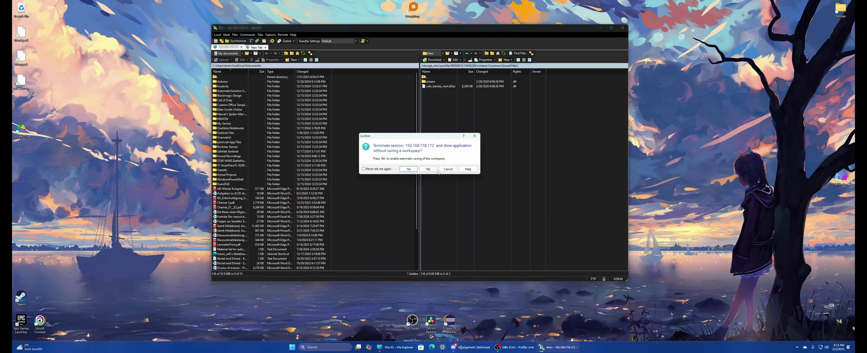
pyautogui.click(408, 169)
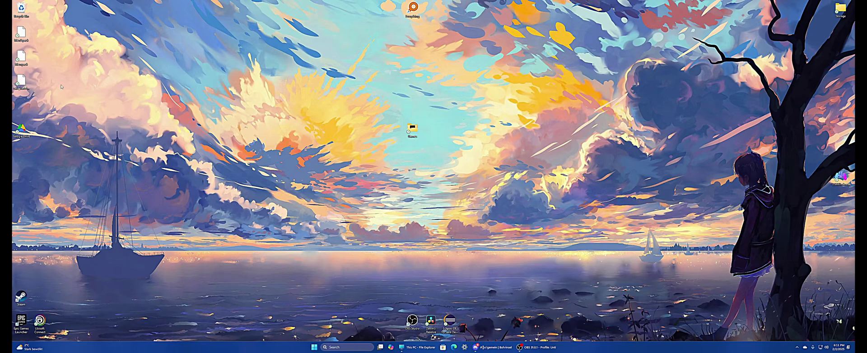
# - Create a desktop folder named "Wii U theme backup" and move the three downloaded menu files into it
pyautogui.moveTo(45, 95); pyautogui.dragTo(722, 106)
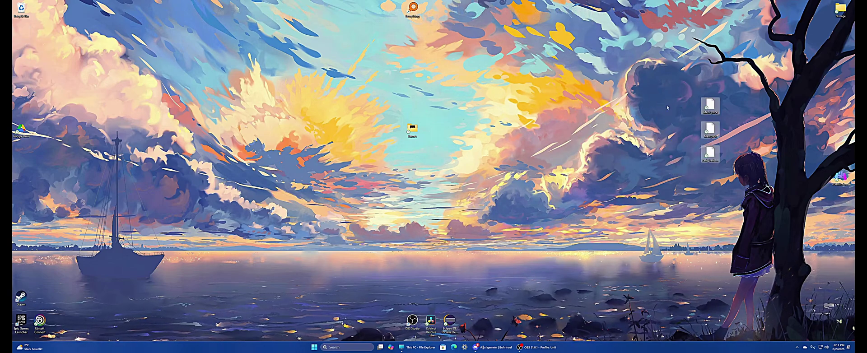
pyautogui.click(598, 165)
pyautogui.rightClick(608, 149)
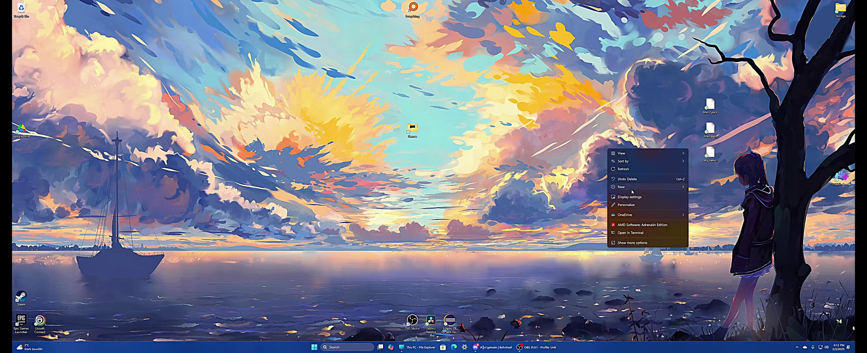
pyautogui.moveTo(646, 187)
pyautogui.click(700, 190)
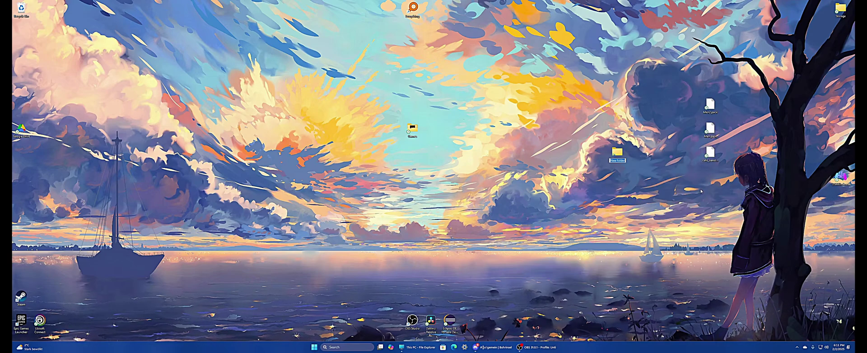
pyautogui.write('Wii U')
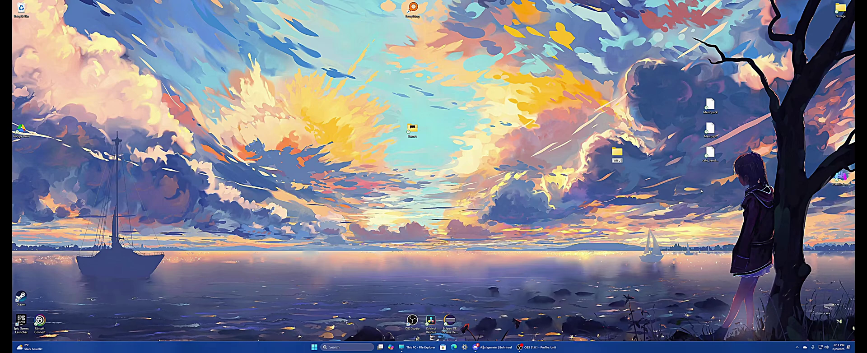
pyautogui.write(' theme backup')
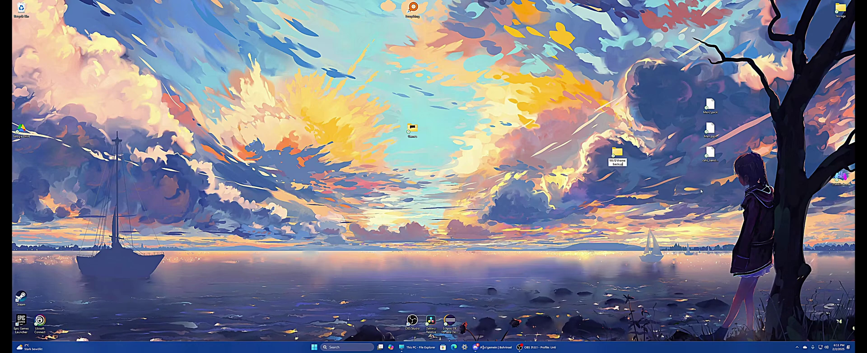
pyautogui.press('Return')
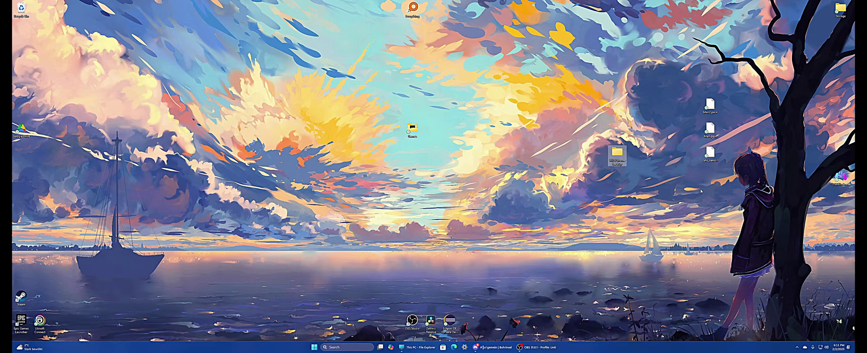
pyautogui.moveTo(714, 181); pyautogui.dragTo(674, 107)
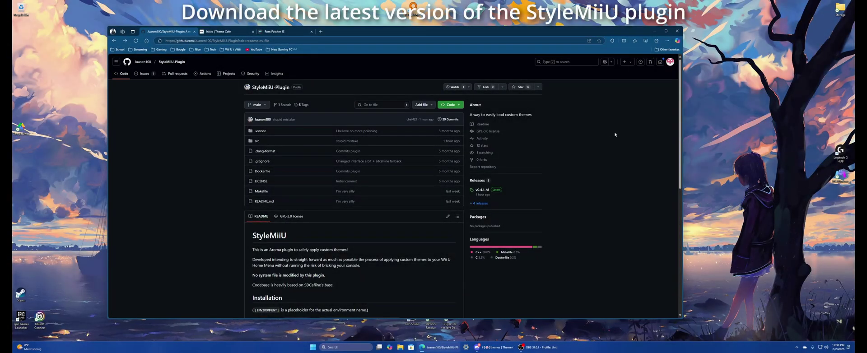
# - Download stylemiiu.wps from the latest StyleMiiU-Plugin release, v0.4.1-hf, and return to the repository page
pyautogui.click(483, 192)
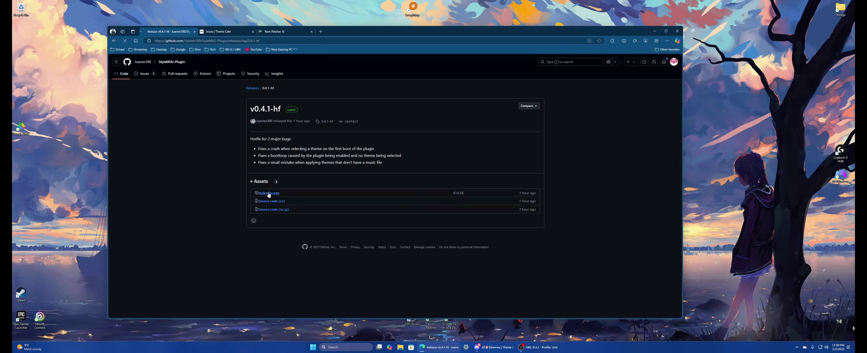
pyautogui.click(269, 193)
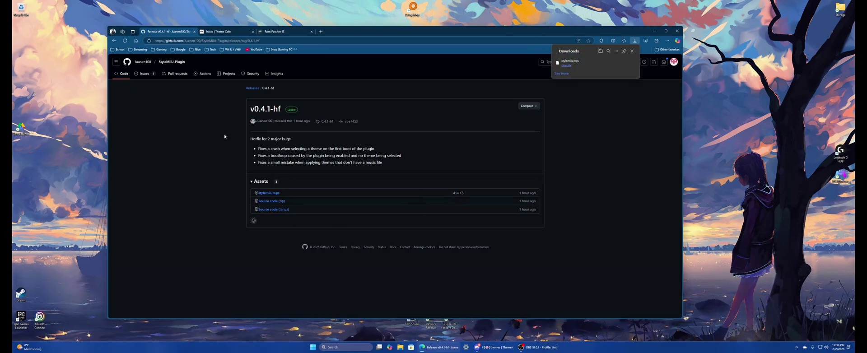
pyautogui.click(114, 41)
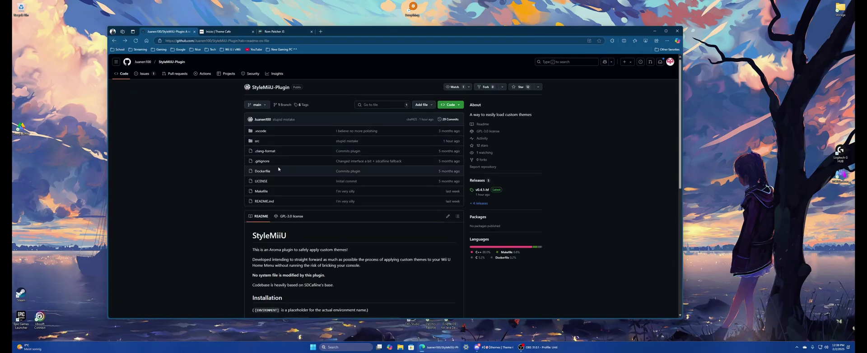
# - Follow the README's WiiUPluginLoaderBackend link and download WiiUPluginLoaderBackend_v0_3_4.zip from its latest release
pyautogui.scroll(-3, 280, 168)
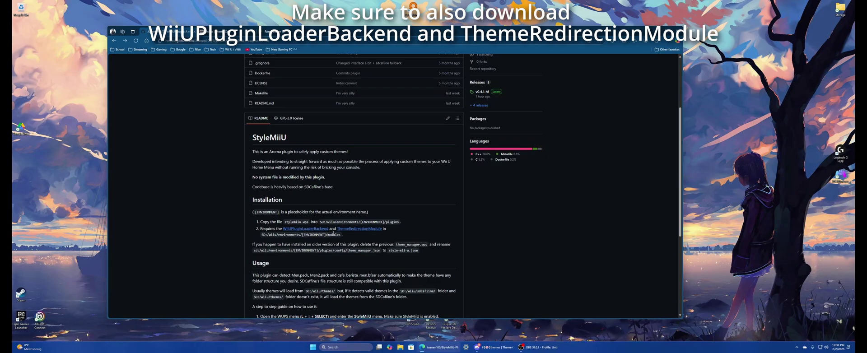
pyautogui.click(310, 229)
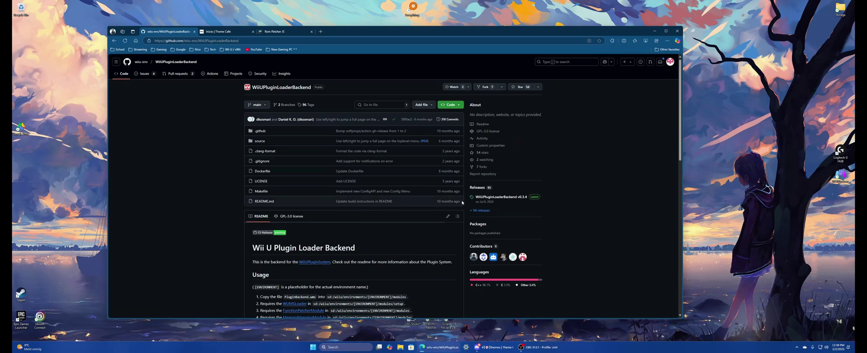
pyautogui.click(485, 198)
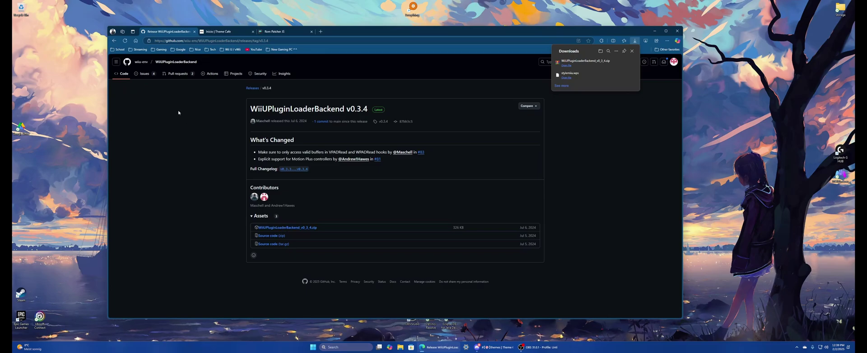
# - Return to the StyleMiiU README, follow the ThemeRedirectionModule link and download ThemeRedirectionModule.wms from release 0.2.7-theme
pyautogui.click(114, 41)
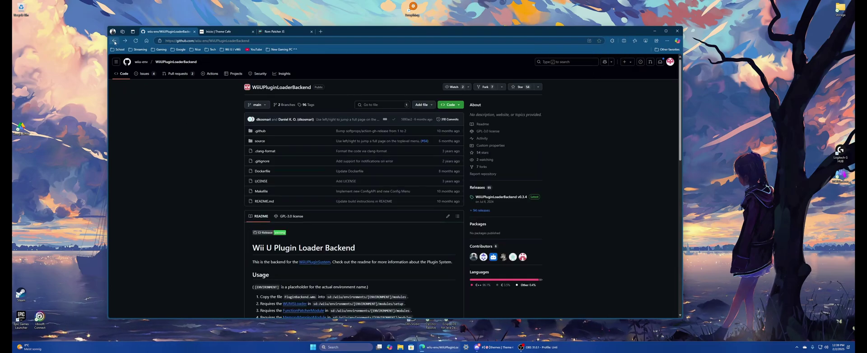
pyautogui.click(114, 40)
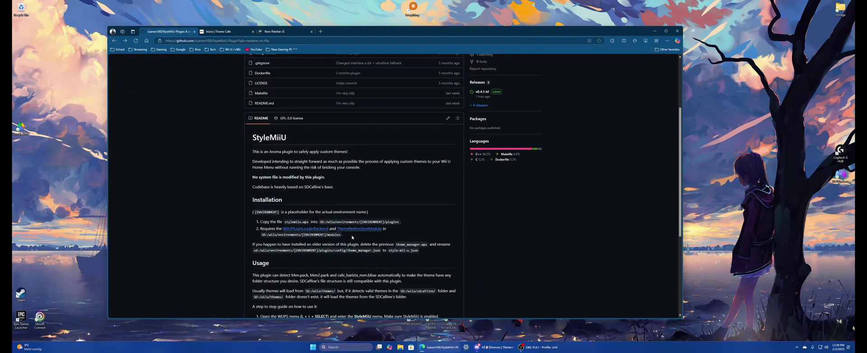
pyautogui.click(352, 229)
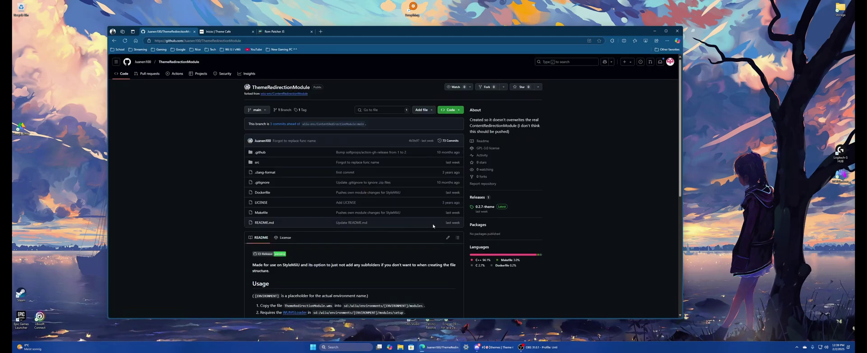
pyautogui.click(484, 207)
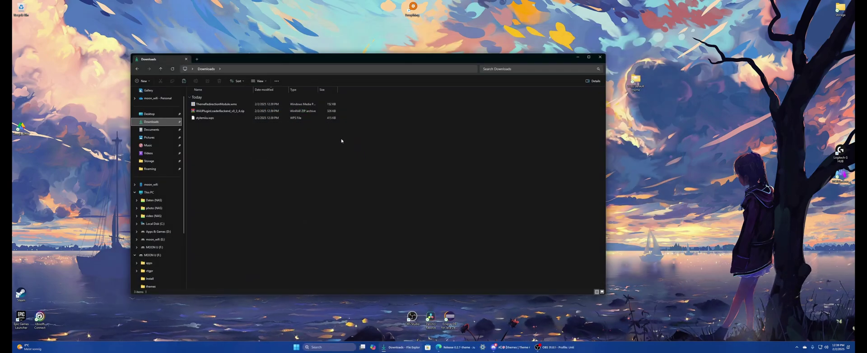
# - Extract the WiiUPluginLoaderBackend zip directly into the Downloads folder and delete the archive
pyautogui.rightClick(247, 112)
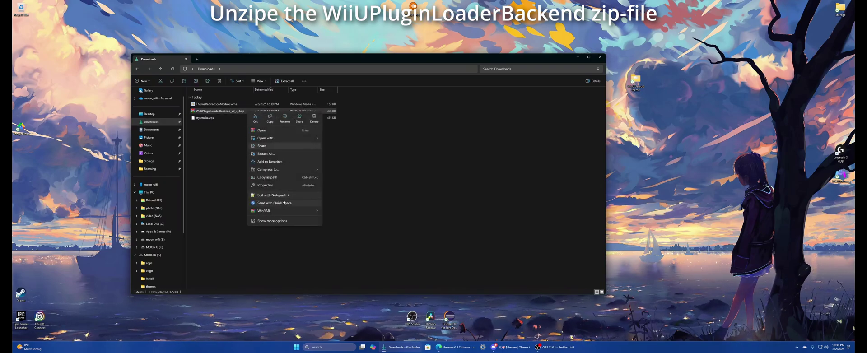
pyautogui.moveTo(293, 211)
pyautogui.click(346, 235)
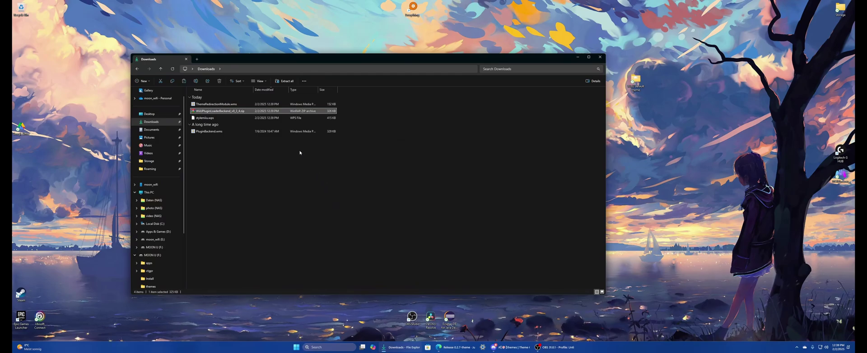
pyautogui.press('Delete')
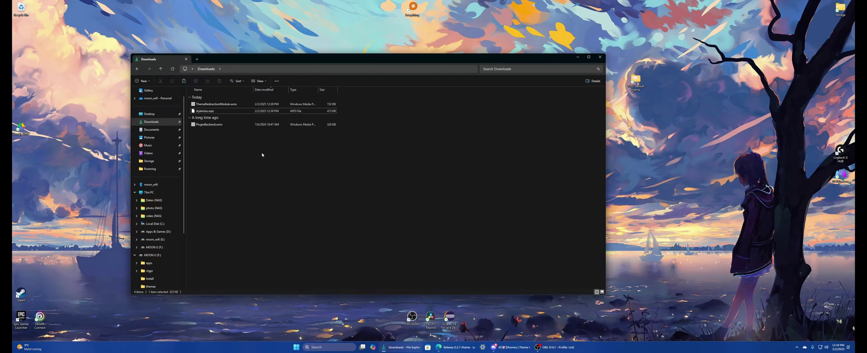
# - Move PluginBackend.wms and ThemeRedirectionModule.wms from Downloads to wiiu\environments\aroma\modules on the MOON U (F:) card, replacing the existing file
pyautogui.click(215, 125)
pyautogui.keyDown('ctrl'); pyautogui.click(212, 105); pyautogui.keyUp('ctrl')
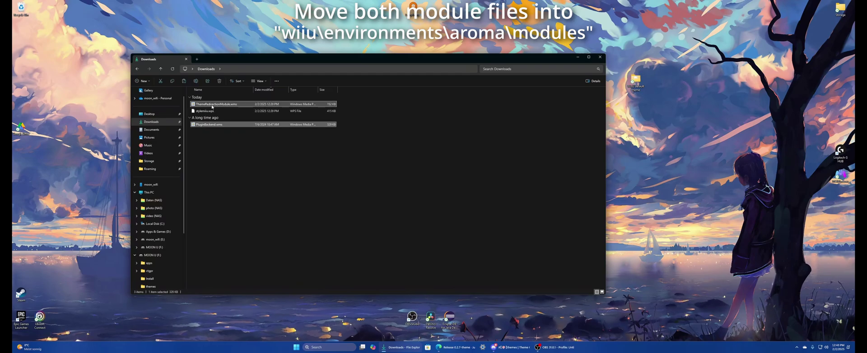
pyautogui.hotkey('ctrl', 'x')
pyautogui.hotkey('alt', 'Left')
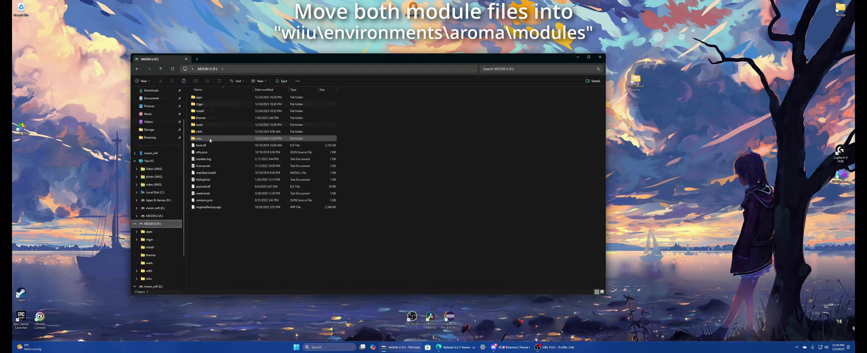
pyautogui.doubleClick(211, 139)
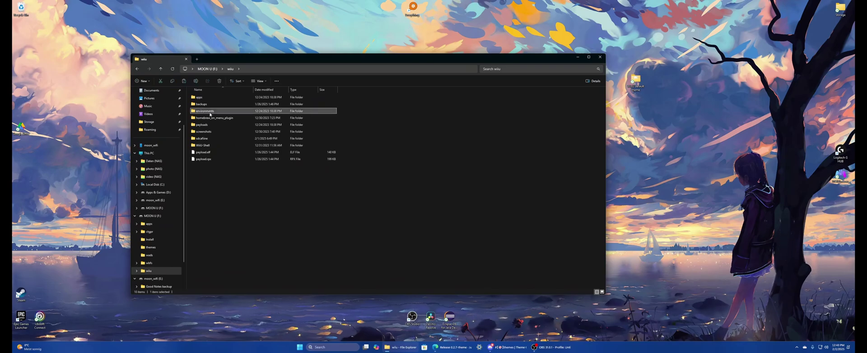
pyautogui.doubleClick(206, 111)
pyautogui.doubleClick(201, 97)
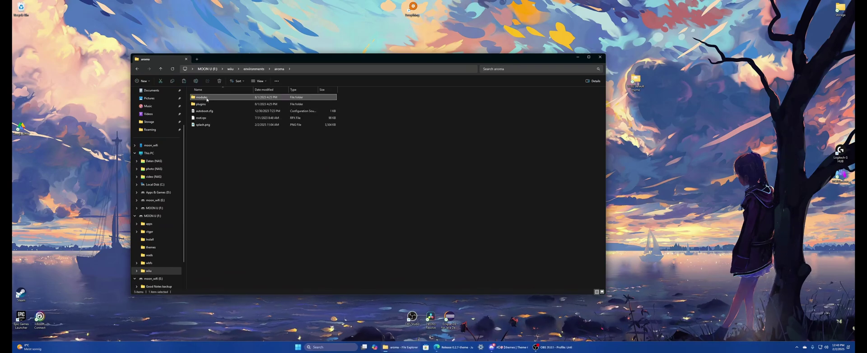
pyautogui.doubleClick(207, 98)
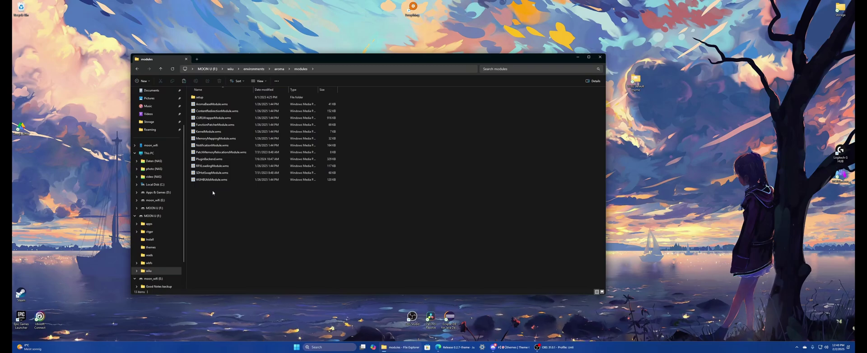
pyautogui.hotkey('ctrl', 'v')
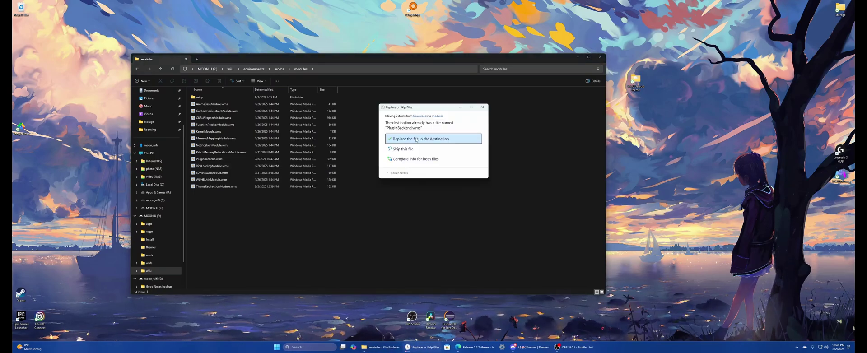
pyautogui.click(204, 201)
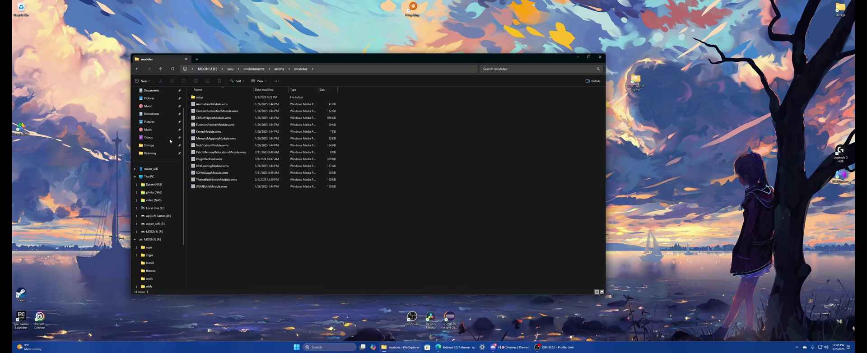
# - Move stylemiiu.wps from Downloads to wiiu\environments\aroma\plugins on the MOON U (F:) card
pyautogui.click(163, 131)
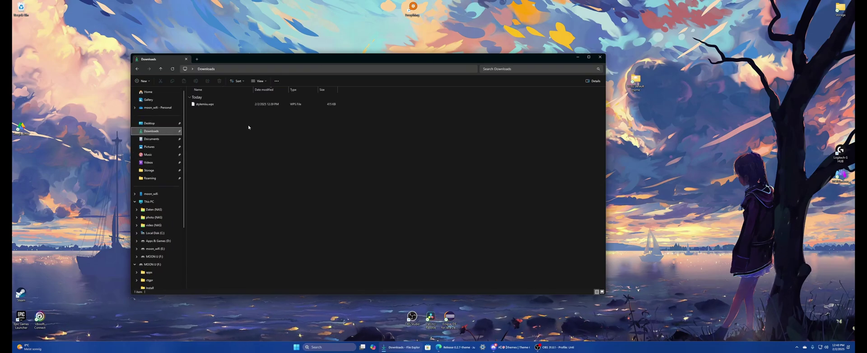
pyautogui.click(220, 106)
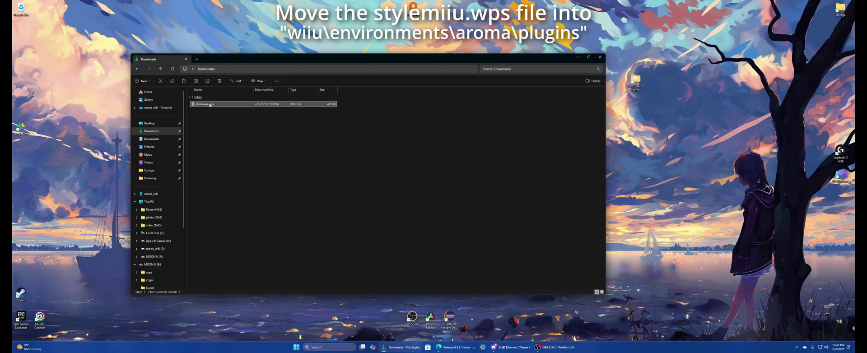
pyautogui.hotkey('alt', 'Left')
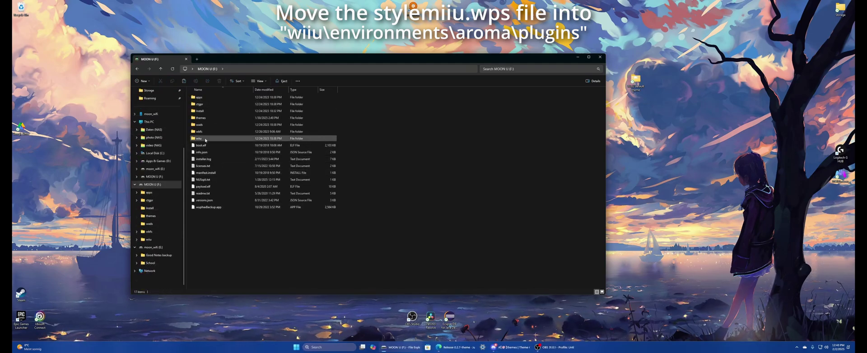
pyautogui.doubleClick(205, 140)
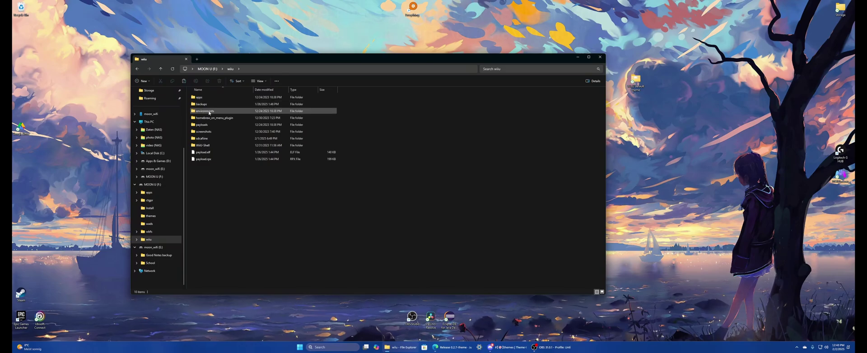
pyautogui.doubleClick(208, 111)
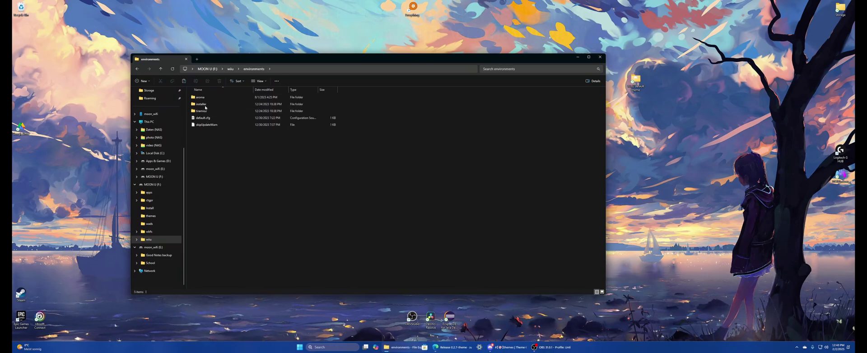
pyautogui.doubleClick(204, 98)
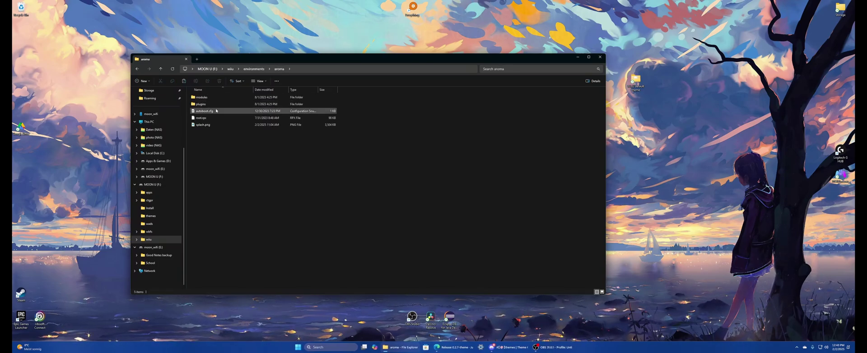
pyautogui.doubleClick(203, 104)
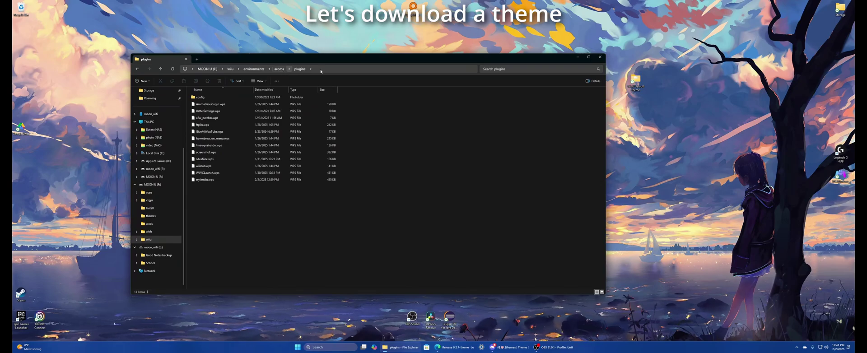
# - Switch to the Theme Café website in the browser and go to the second page of its theme gallery
pyautogui.click(230, 69)
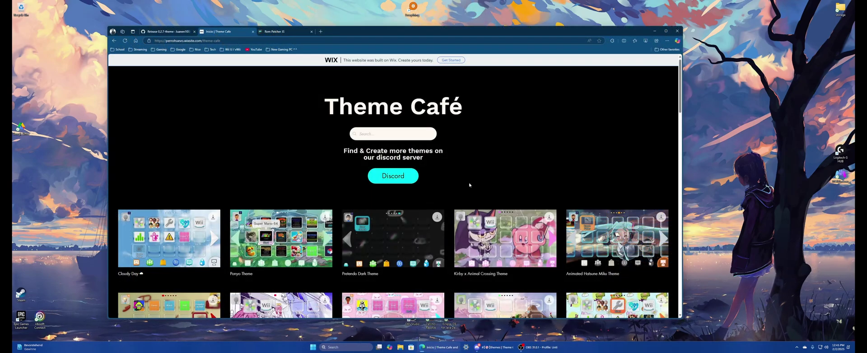
pyautogui.scroll(-3, 436, 176)
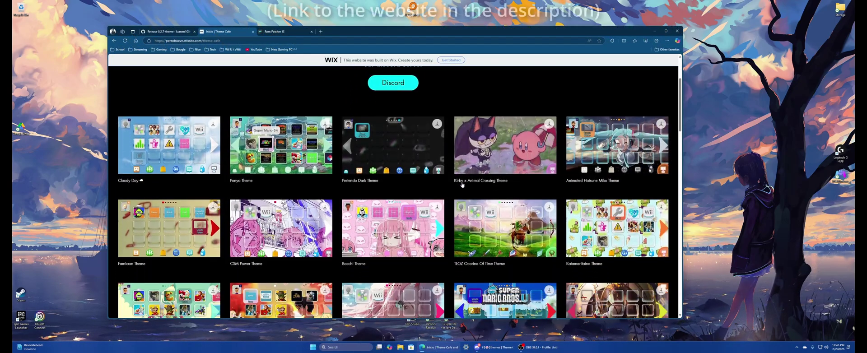
pyautogui.scroll(-3, 436, 177)
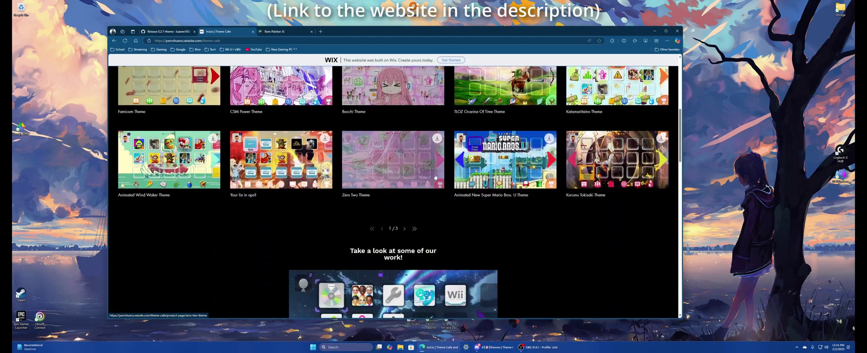
pyautogui.click(405, 229)
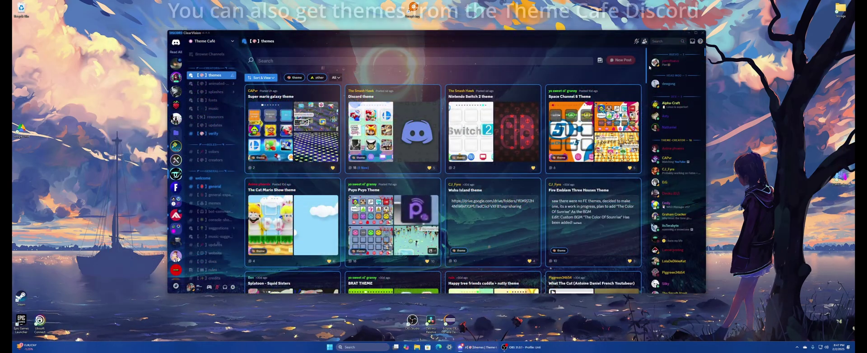
# - Look through the posts in the themes and animated-themes channels of the Theme Cafe Discord server
pyautogui.moveTo(649, 67); pyautogui.dragTo(650, 152)
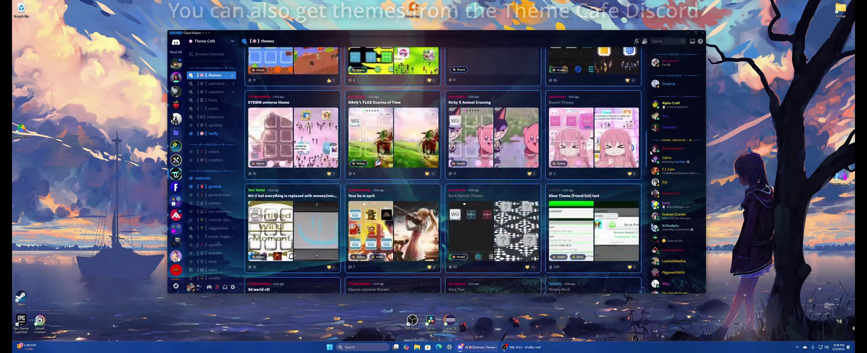
pyautogui.hotkey('alt', 'Down')
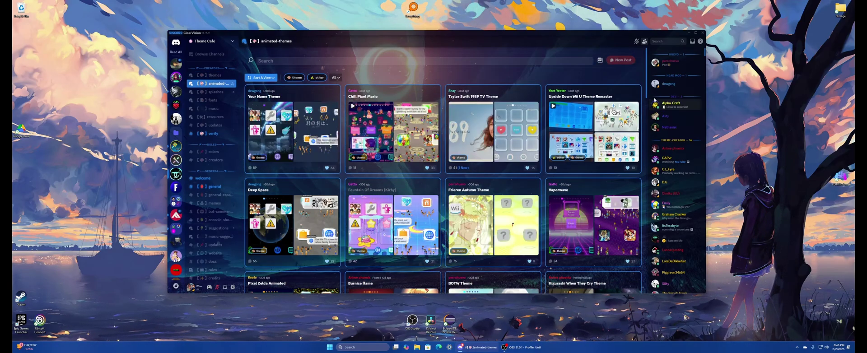
pyautogui.moveTo(649, 101); pyautogui.dragTo(655, 171)
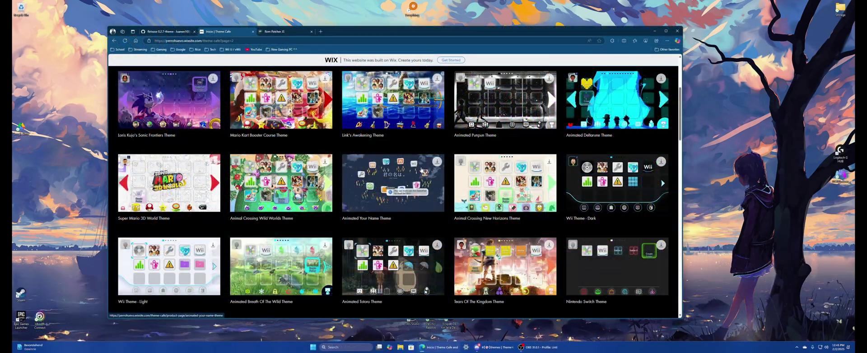
# - Download the Animated Your Name Theme from Theme Café and show the downloaded zip in its folder
pyautogui.click(422, 171)
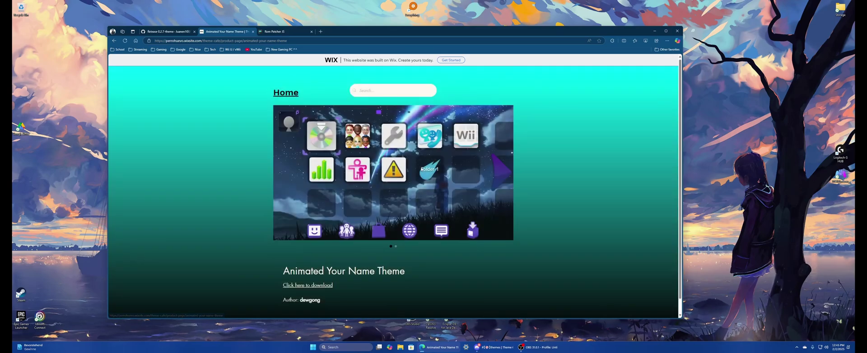
pyautogui.click(310, 286)
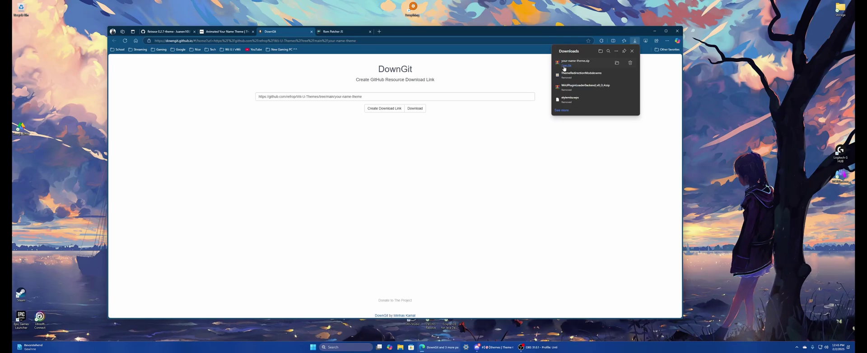
pyautogui.click(616, 64)
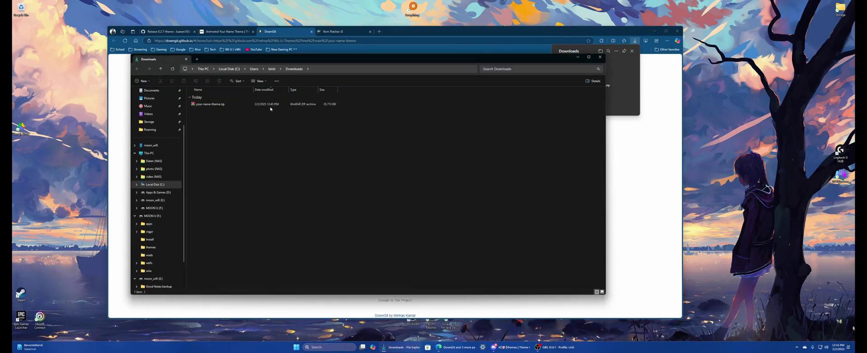
# - Extract Men.bps and Men2.bps from the theme folder in your-name-theme.zip into Downloads
pyautogui.doubleClick(270, 105)
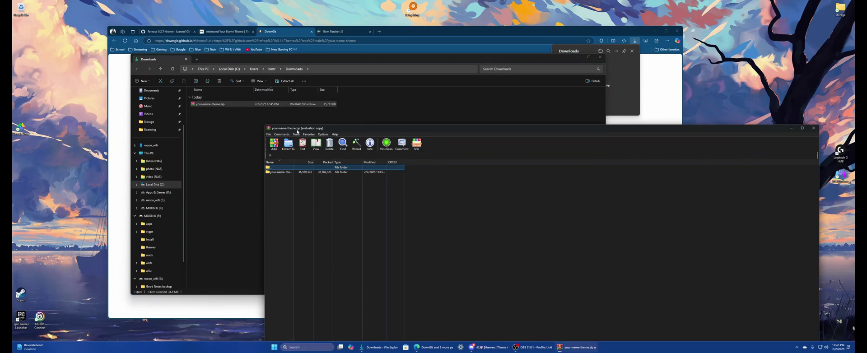
pyautogui.moveTo(296, 130); pyautogui.dragTo(340, 82)
pyautogui.click(332, 123)
pyautogui.doubleClick(332, 124)
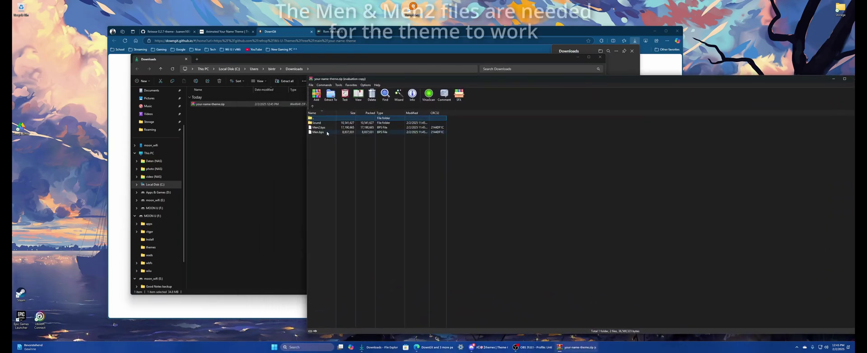
pyautogui.click(318, 132)
pyautogui.keyDown('shift'); pyautogui.click(323, 128); pyautogui.keyUp('shift')
pyautogui.moveTo(323, 132); pyautogui.dragTo(271, 139)
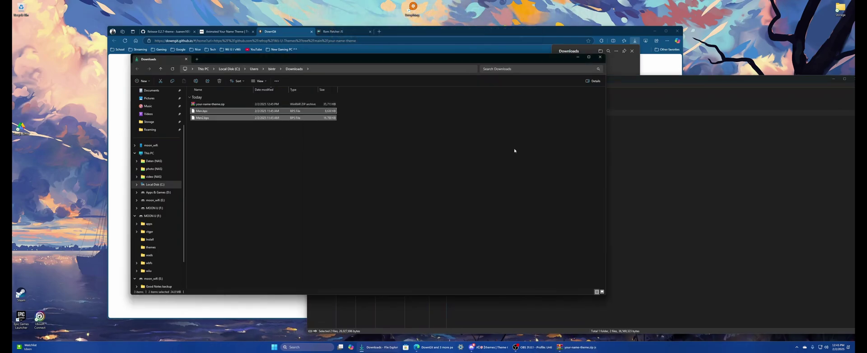
# - Extract cafe_barista_men.bps from the archive's Sound folder into Downloads and close the archive
pyautogui.hotkey('alt', 'Tab')
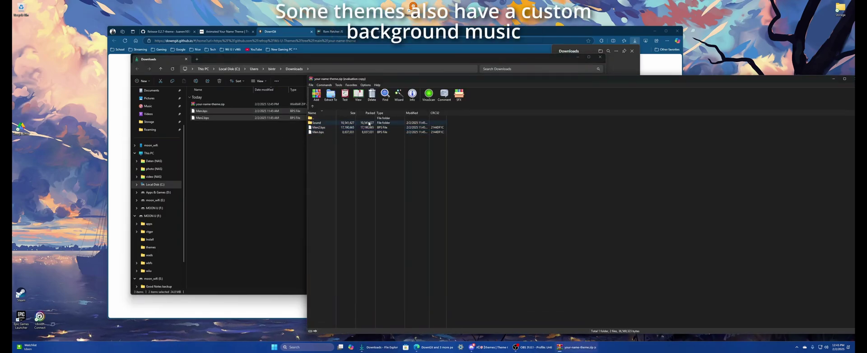
pyautogui.doubleClick(369, 124)
pyautogui.moveTo(366, 122); pyautogui.dragTo(272, 142)
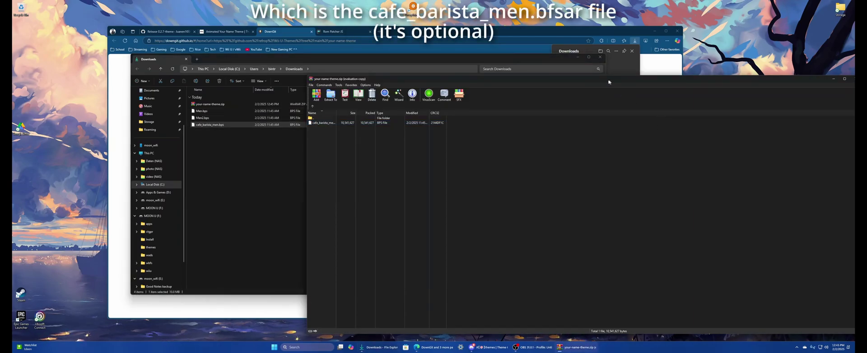
pyautogui.doubleClick(608, 82)
pyautogui.click(748, 94)
pyautogui.click(354, 179)
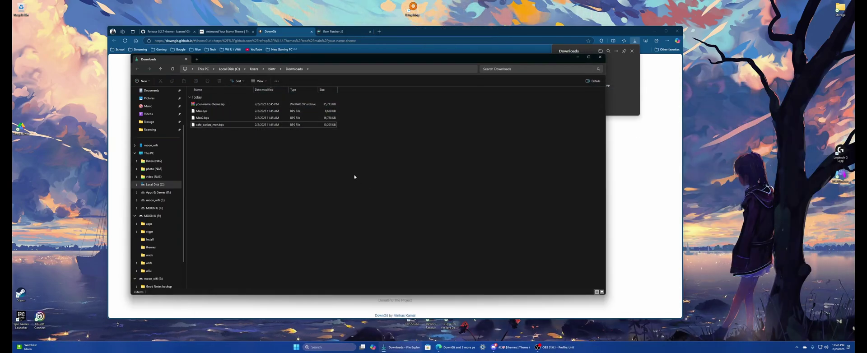
# - Delete your-name-theme.zip, move the three .bps patch files from Downloads to the desktop and minimize the folder window
pyautogui.click(237, 104)
pyautogui.press('Delete')
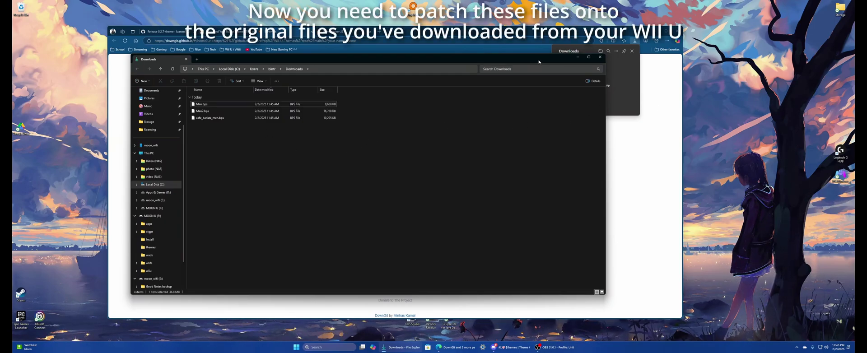
pyautogui.moveTo(536, 62); pyautogui.dragTo(522, 85)
pyautogui.moveTo(307, 173); pyautogui.dragTo(738, 136)
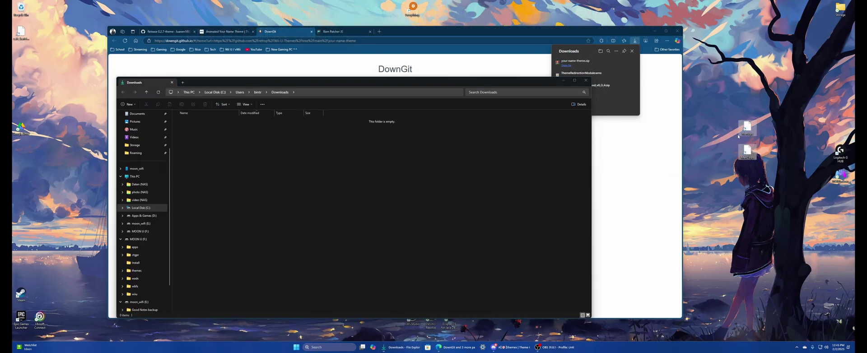
pyautogui.click(563, 80)
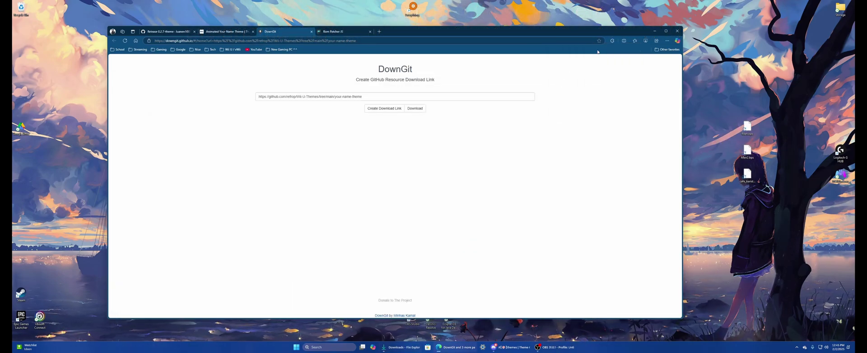
# - In Rom Patcher JS, load Men.pack from the desktop's Wii U default theme folder as the ROM file
pyautogui.moveTo(284, 31); pyautogui.dragTo(237, 43)
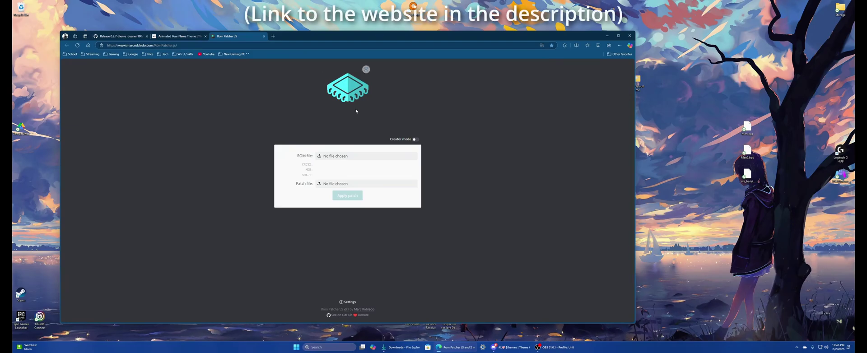
pyautogui.click(336, 156)
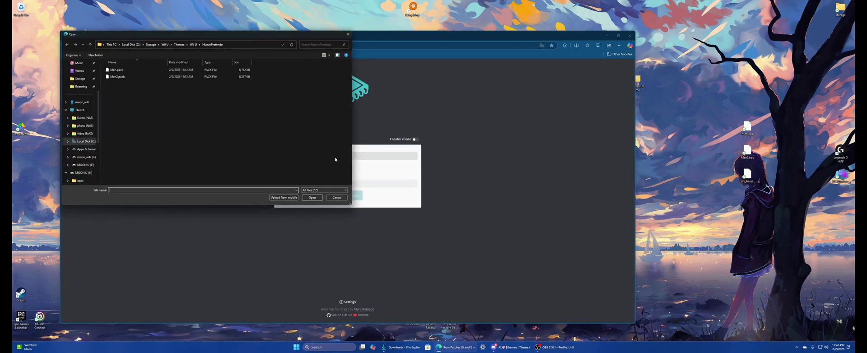
pyautogui.scroll(3, 84, 134)
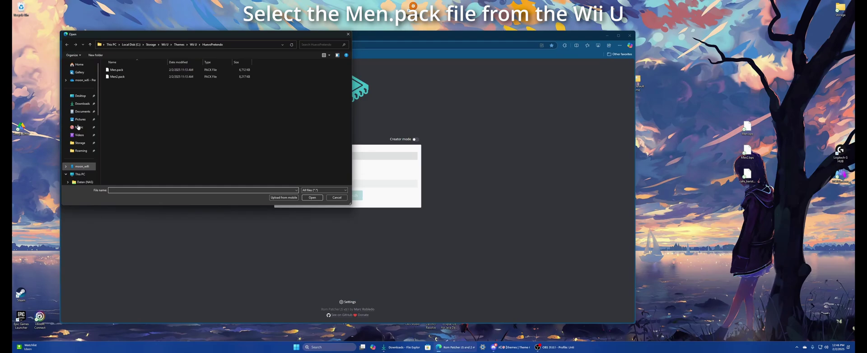
pyautogui.click(81, 96)
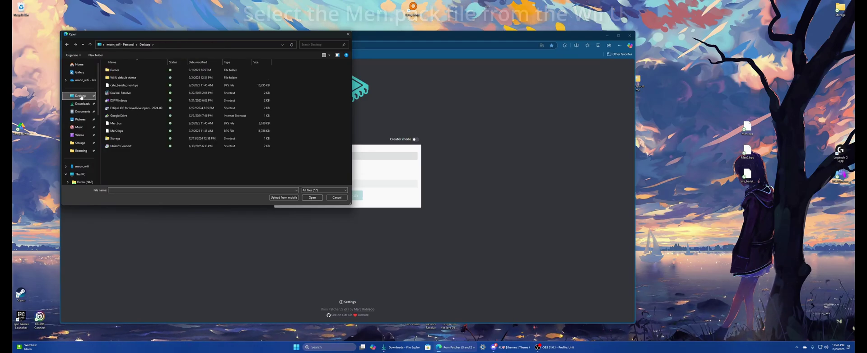
pyautogui.doubleClick(121, 79)
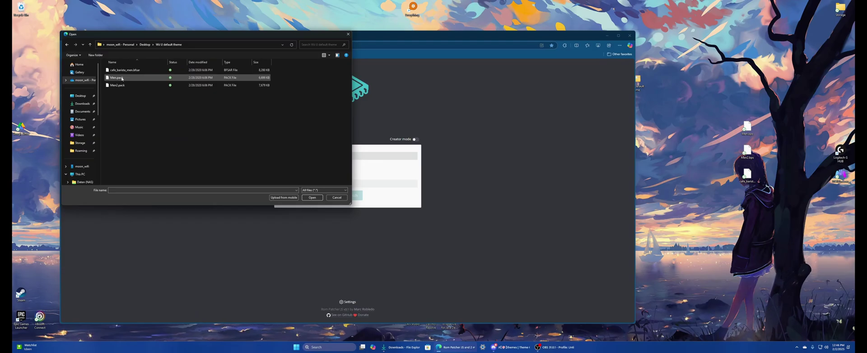
pyautogui.doubleClick(122, 79)
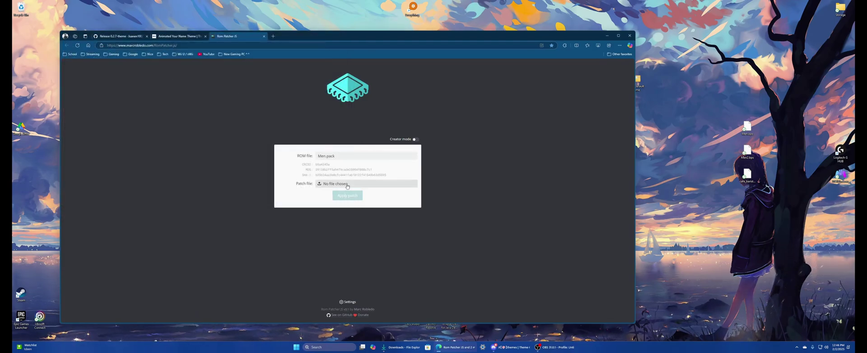
# - Choose Men.bps from the desktop as the patch file and apply the patch to Men.pack
pyautogui.click(342, 184)
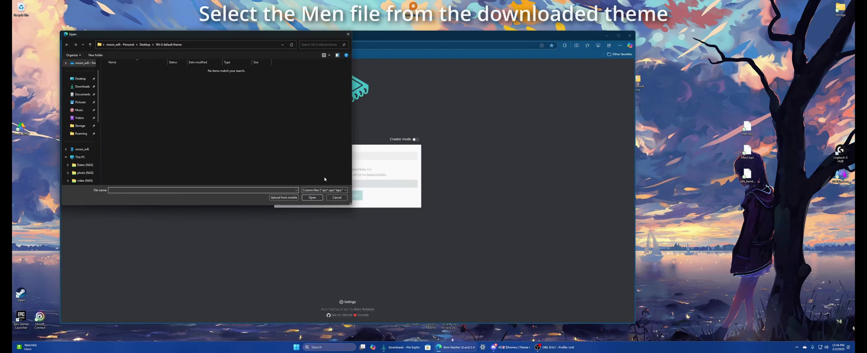
pyautogui.click(84, 81)
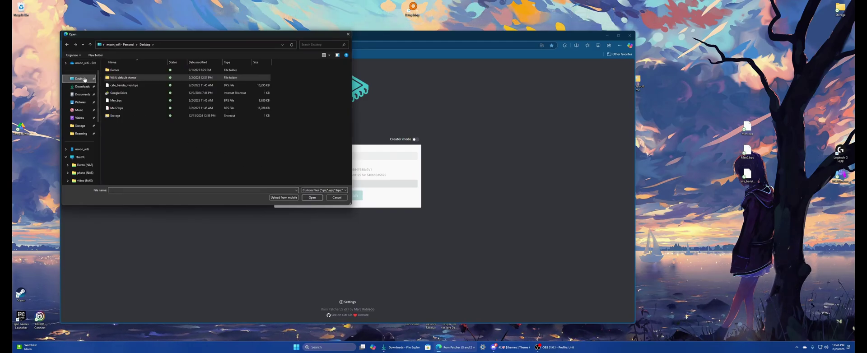
pyautogui.doubleClick(118, 102)
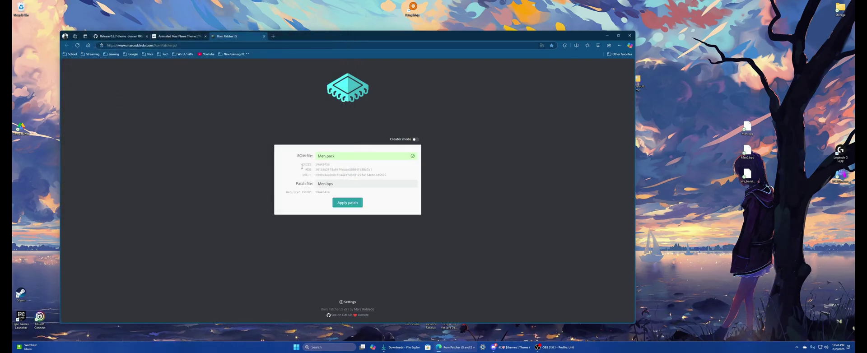
pyautogui.click(343, 203)
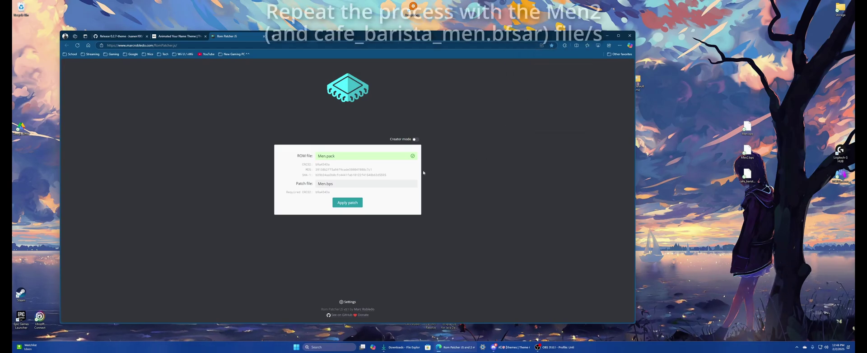
# - Patch Men2.pack from the Wii U default theme folder with Men2.bps from the desktop
pyautogui.click(347, 158)
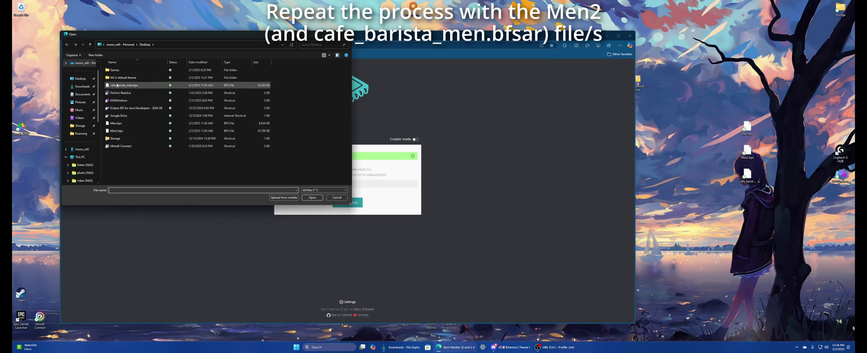
pyautogui.doubleClick(121, 78)
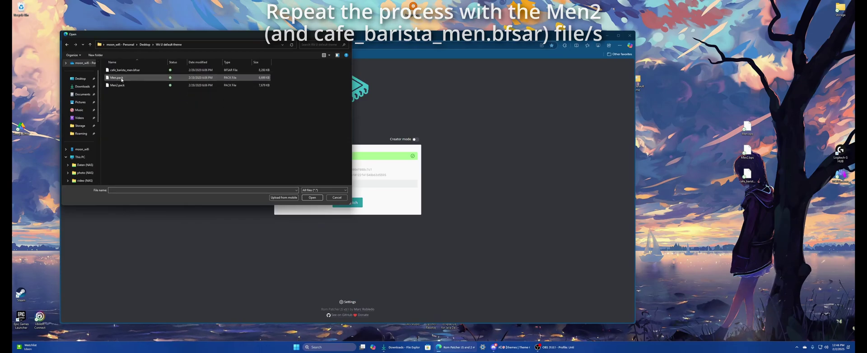
pyautogui.doubleClick(154, 86)
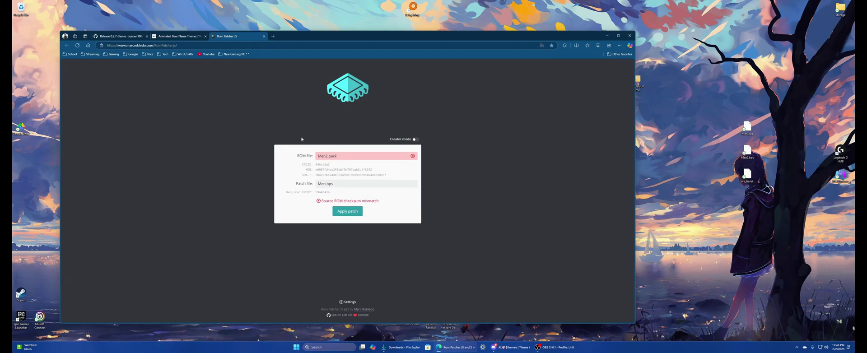
pyautogui.click(348, 183)
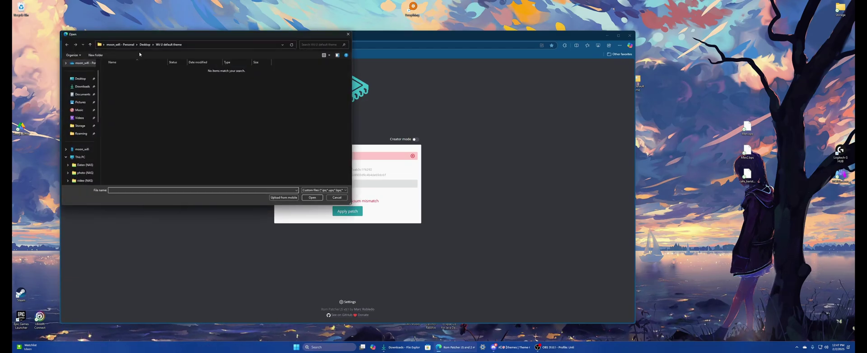
pyautogui.click(81, 79)
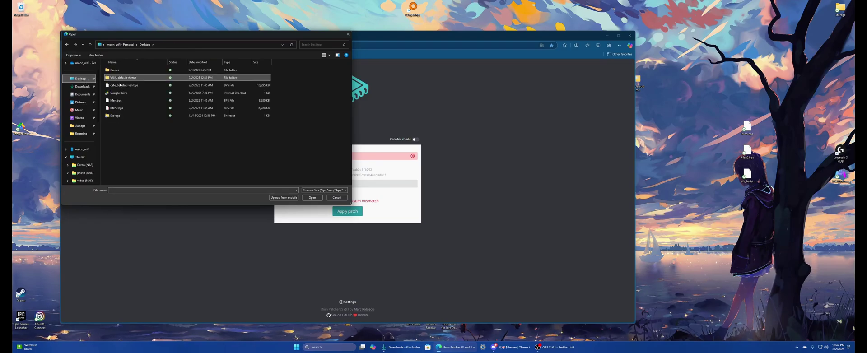
pyautogui.doubleClick(152, 109)
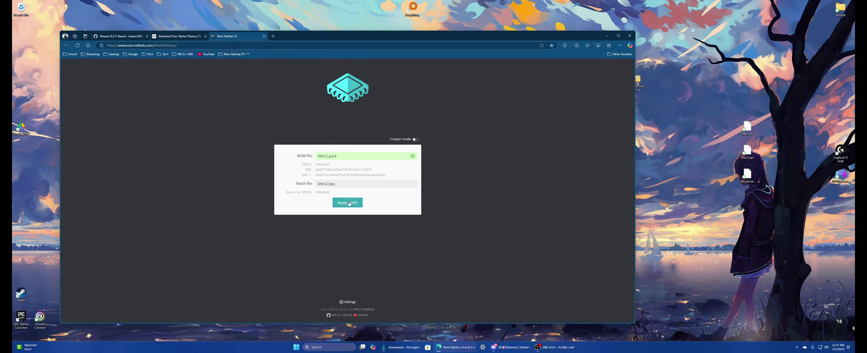
pyautogui.click(349, 203)
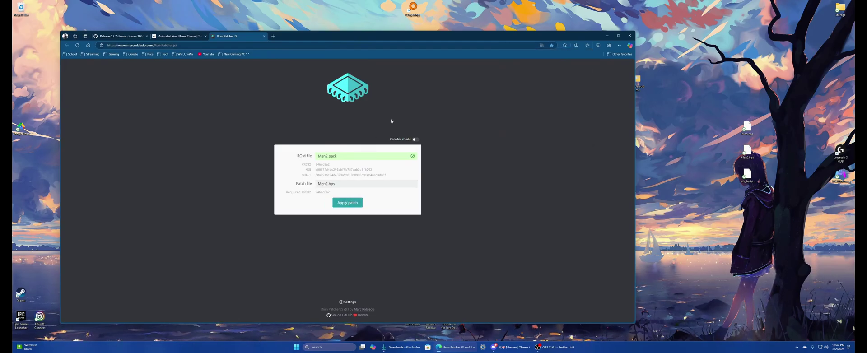
# - Patch cafe_barista_men.bfsar from the Wii U default theme folder with cafe_barista_men.bps from the desktop
pyautogui.click(356, 159)
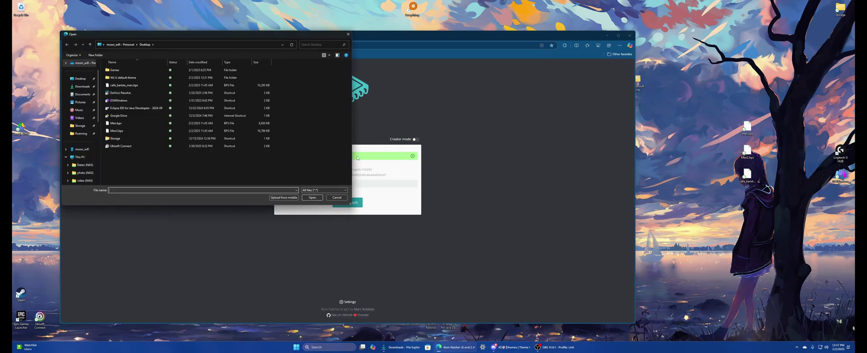
pyautogui.click(119, 79)
pyautogui.doubleClick(119, 79)
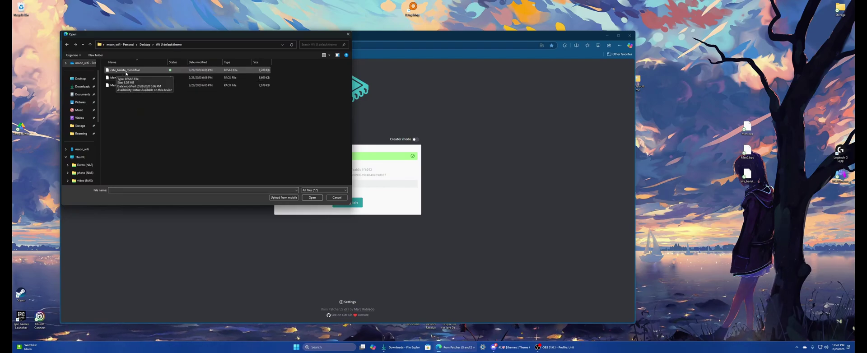
pyautogui.doubleClick(167, 71)
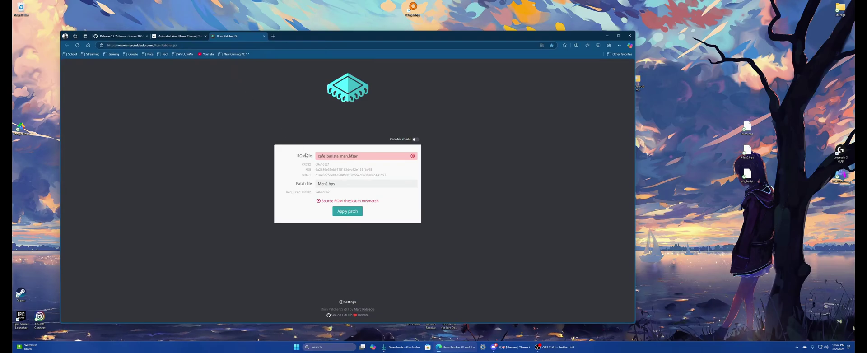
pyautogui.click(347, 185)
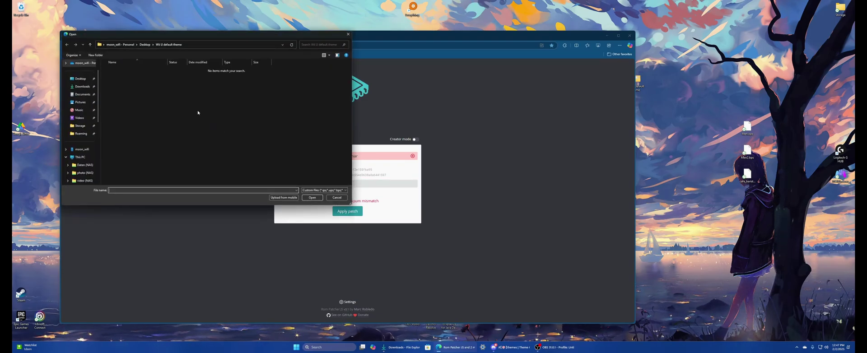
pyautogui.click(82, 78)
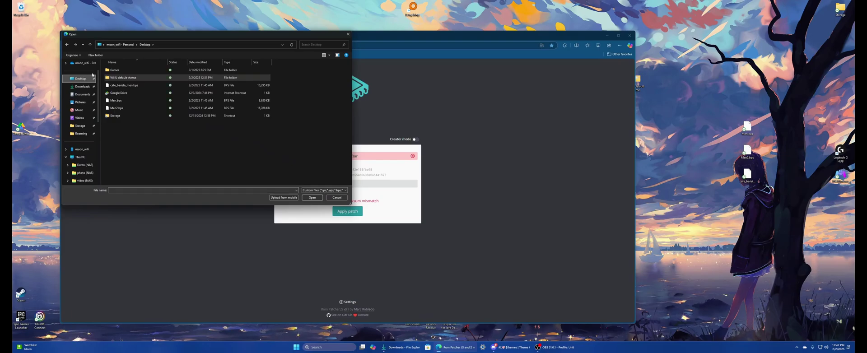
pyautogui.doubleClick(135, 86)
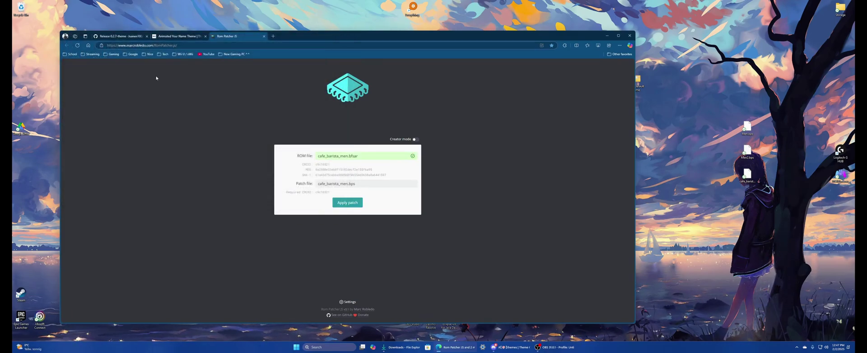
pyautogui.click(342, 203)
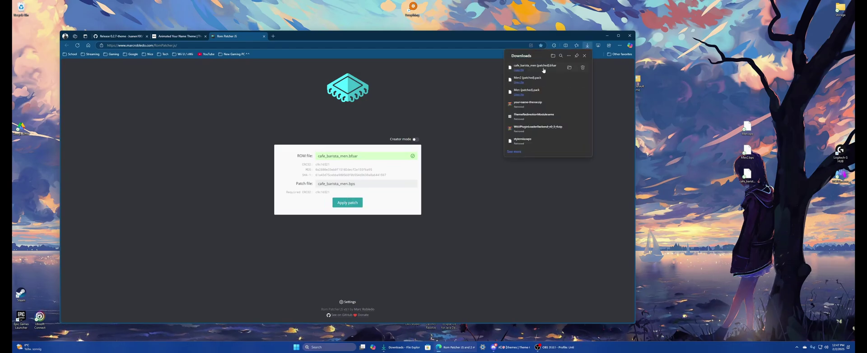
# - Show the downloaded patched files in their folder and rename the patched Men file to Men.pack
pyautogui.click(569, 69)
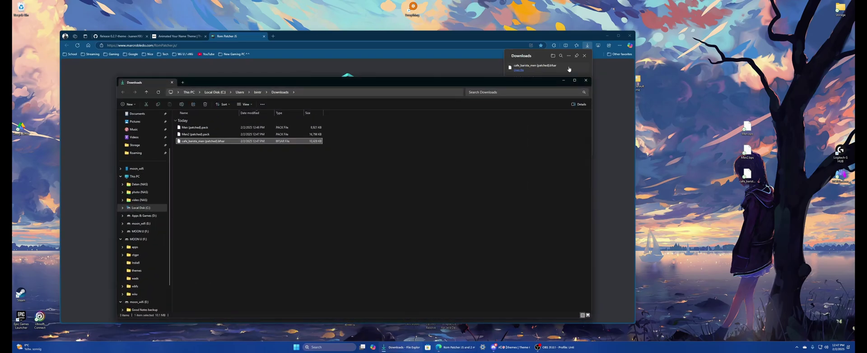
pyautogui.click(446, 162)
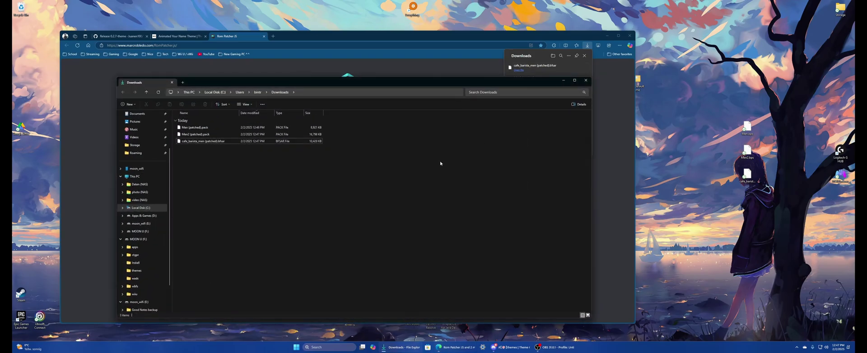
pyautogui.click(196, 128)
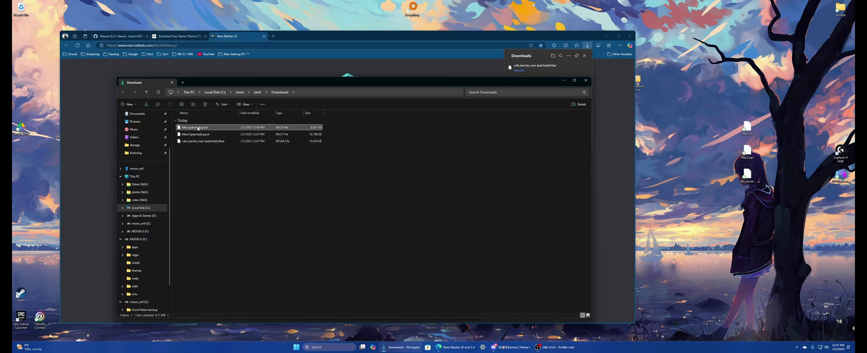
pyautogui.click(206, 128)
pyautogui.write('Men.pack')
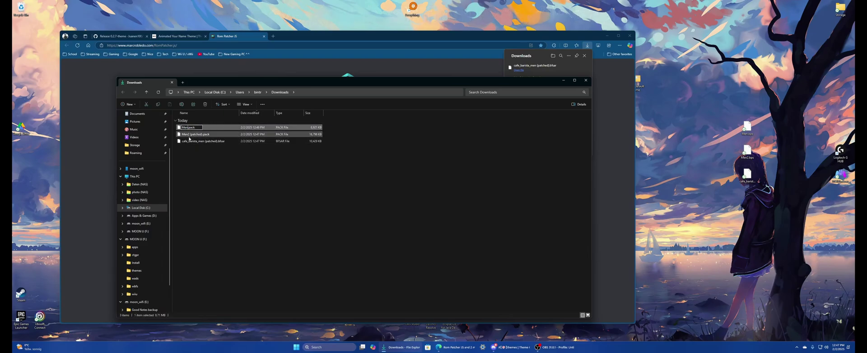
pyautogui.press('Return')
# - Rename the patched Men2 file in Downloads to Men2.pack
pyautogui.click(190, 135)
pyautogui.click(198, 134)
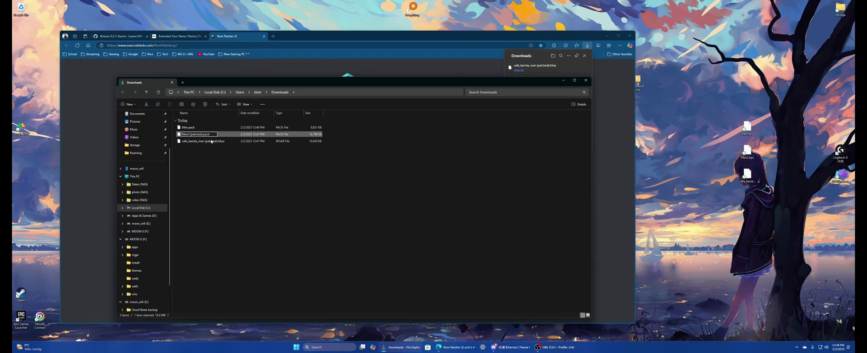
pyautogui.write('Men2')
pyautogui.press('Return')
# - Rename the patched sound file in Downloads to cafe_barista_men.bfsar
pyautogui.click(199, 141)
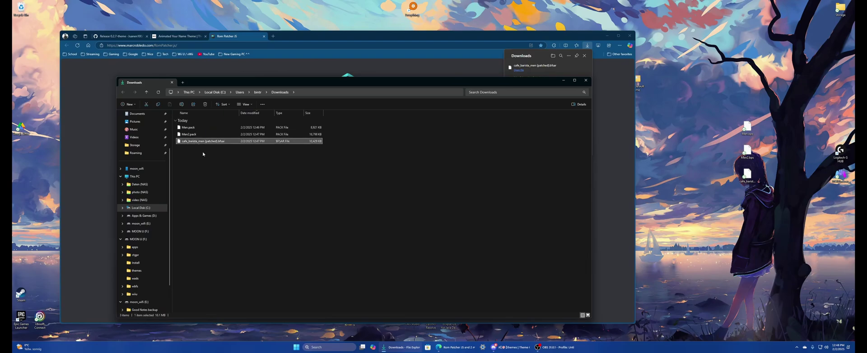
pyautogui.click(210, 142)
pyautogui.click(218, 142)
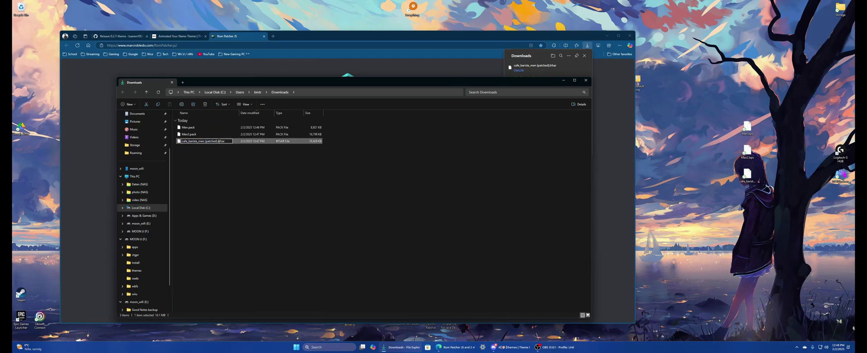
pyautogui.press('BackSpace')
pyautogui.press('BackSpace')
pyautogui.press('BackSpace')
pyautogui.press('BackSpace')
pyautogui.press('BackSpace')
pyautogui.press('BackSpace')
pyautogui.press('BackSpace')
pyautogui.press('Return')
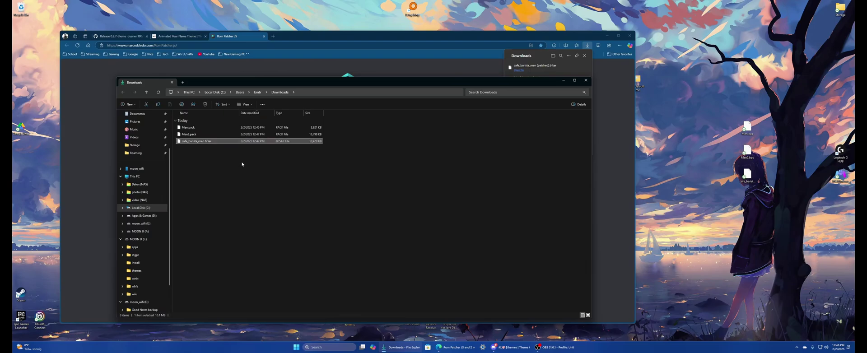
pyautogui.click(223, 148)
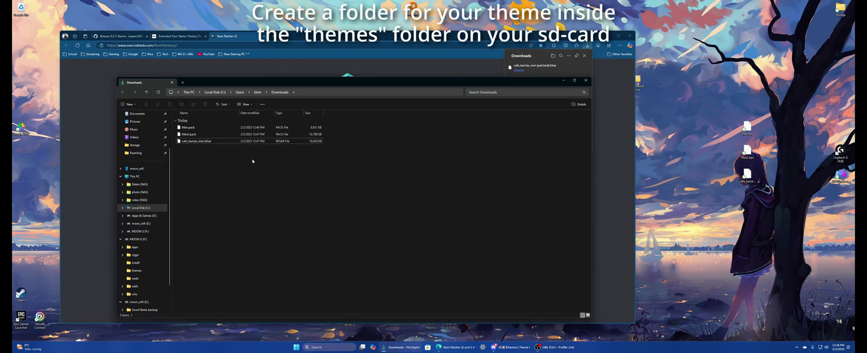
# - Create a folder named Your Name inside wiiu > themes on the MOON-U (F:) SD card
pyautogui.middleClick(148, 239)
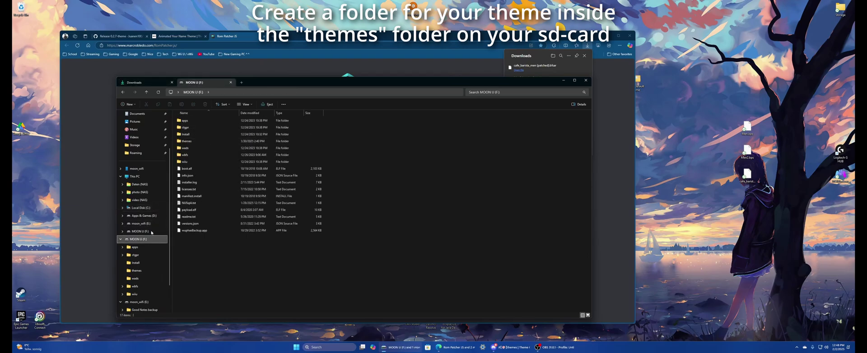
pyautogui.doubleClick(185, 162)
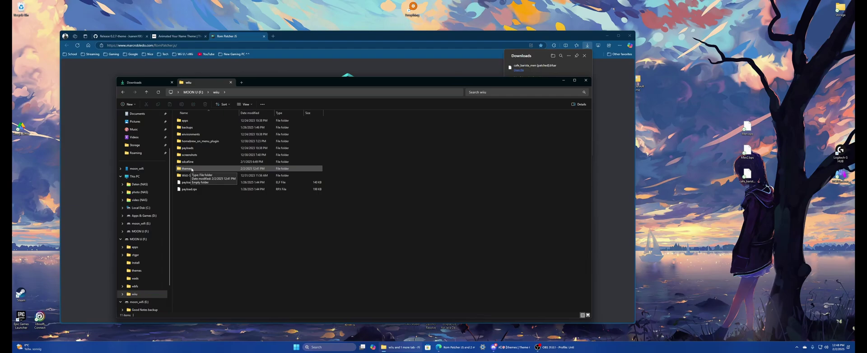
pyautogui.doubleClick(195, 170)
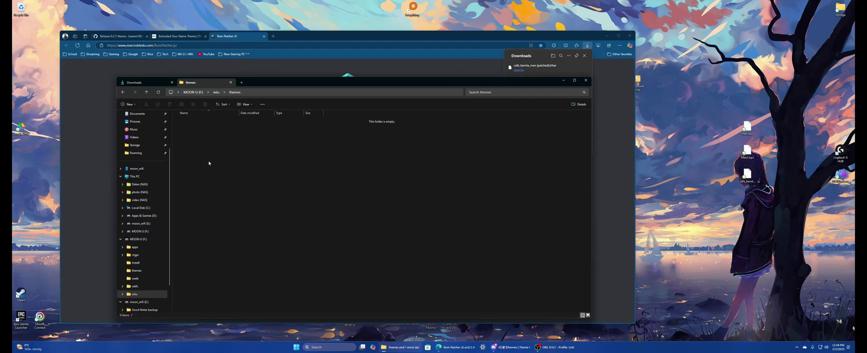
pyautogui.rightClick(208, 163)
pyautogui.moveTo(221, 200)
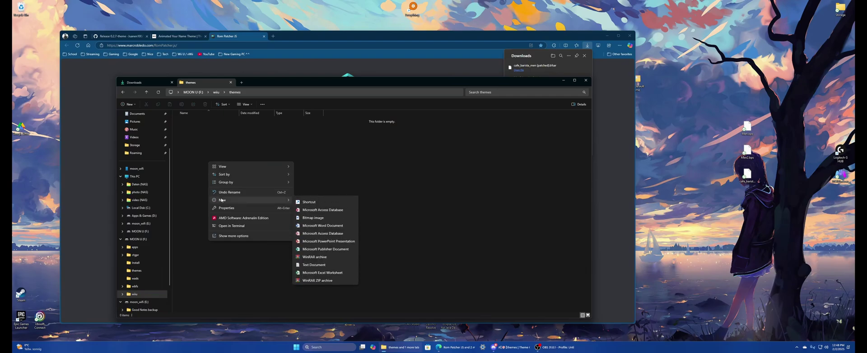
pyautogui.click(302, 201)
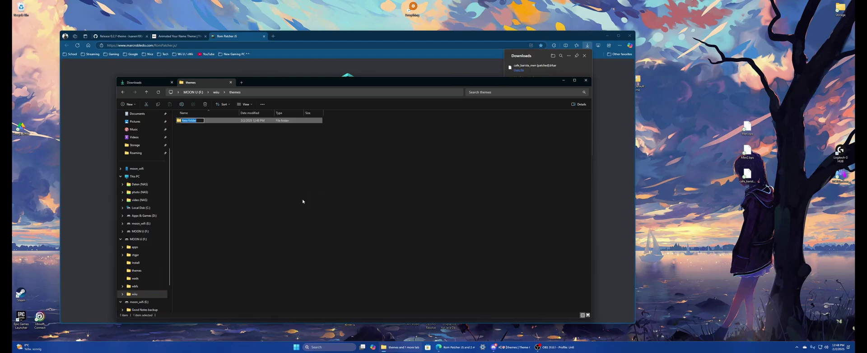
pyautogui.write('Your Name')
pyautogui.press('Return')
pyautogui.click(302, 201)
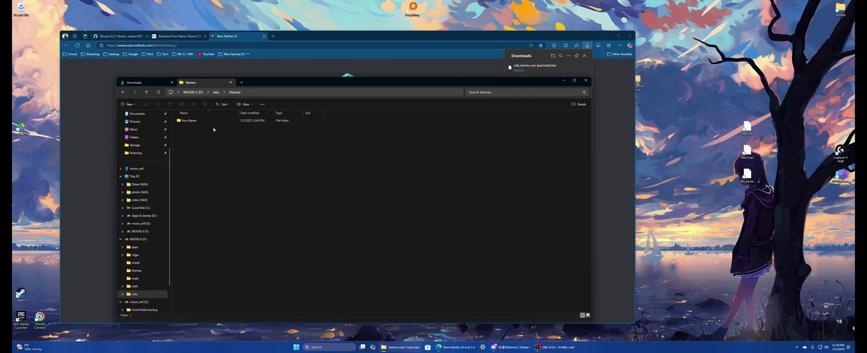
# - Move Men.pack, Men2.pack and cafe_barista_men.bfsar from Downloads into the Your Name theme folder on the SD card
pyautogui.doubleClick(201, 122)
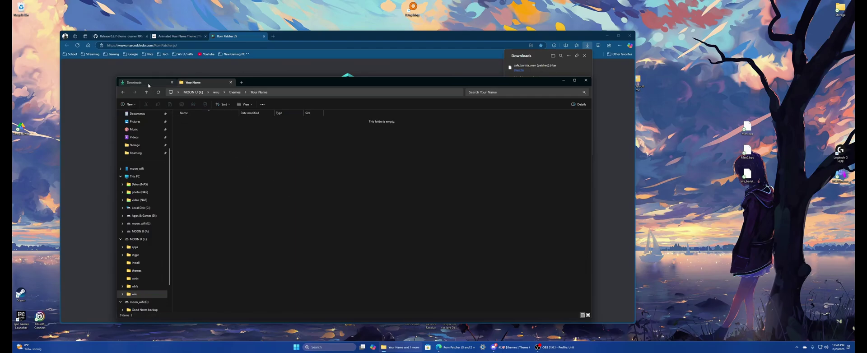
pyautogui.click(132, 82)
pyautogui.moveTo(198, 147); pyautogui.dragTo(200, 130)
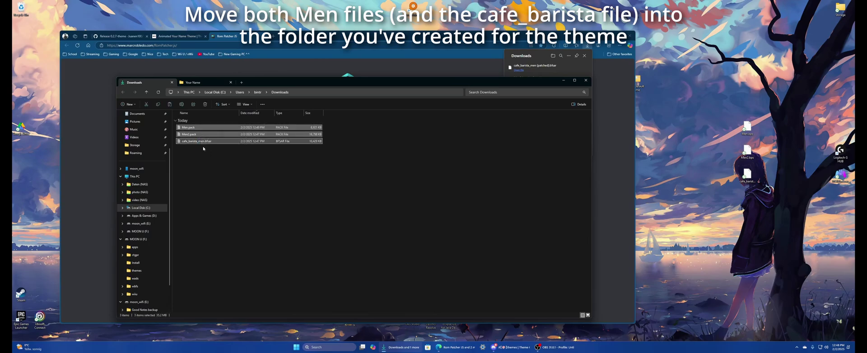
pyautogui.click(202, 84)
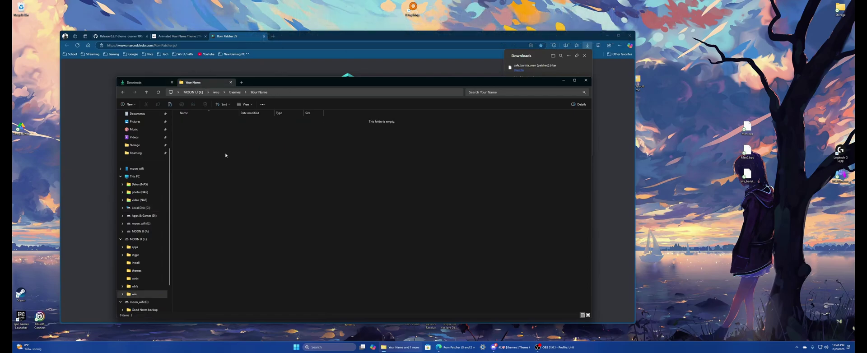
pyautogui.hotkey('ctrl', 'v')
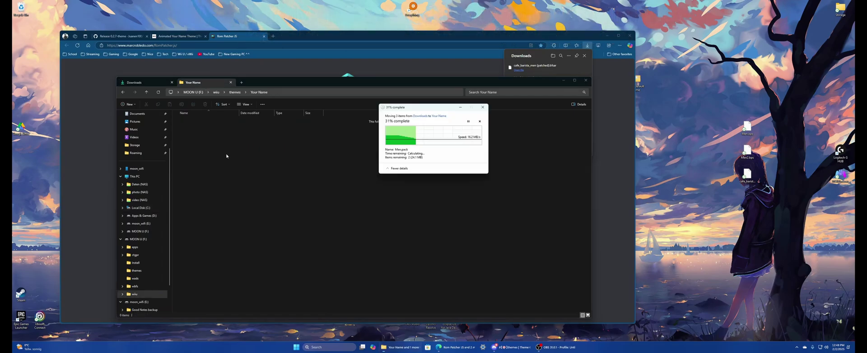
pyautogui.click(326, 192)
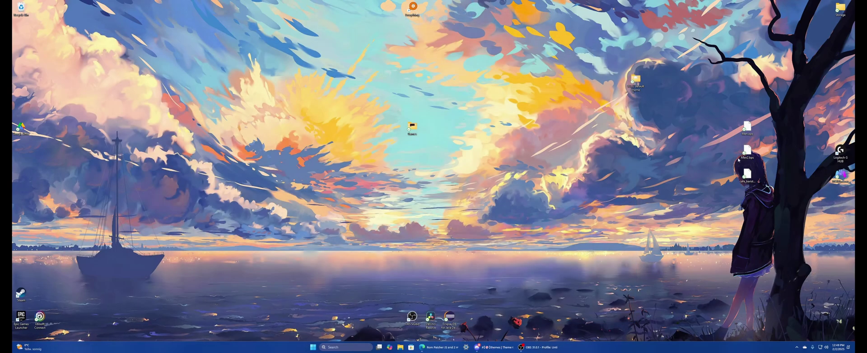
# - Delete the two Men .bps patch files and the cafe_barista_men.bps patch file from the desktop
pyautogui.moveTo(724, 114); pyautogui.dragTo(758, 180)
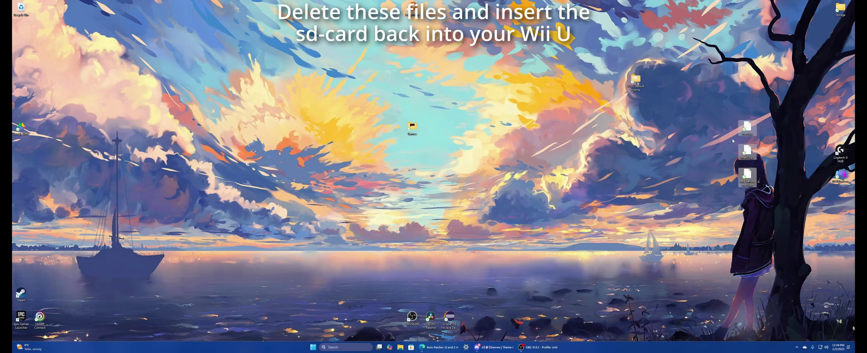
pyautogui.press('Delete')
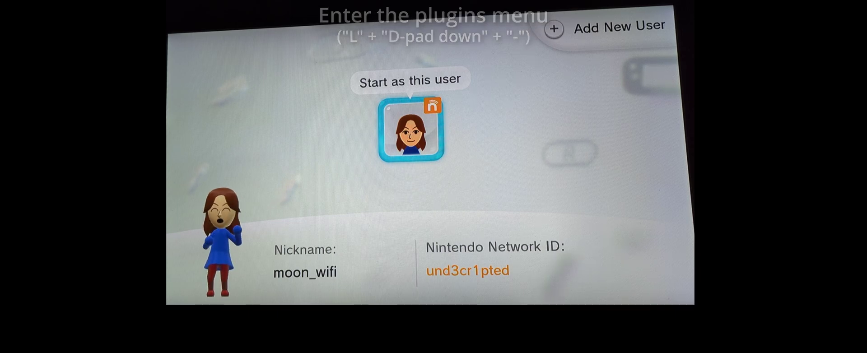
# - Switch to the Wii U, open the StyleMiiU settings in the plugin config menu and set Enable StyleMiiU to true
pyautogui.hotkey('l', 'Down', '-')
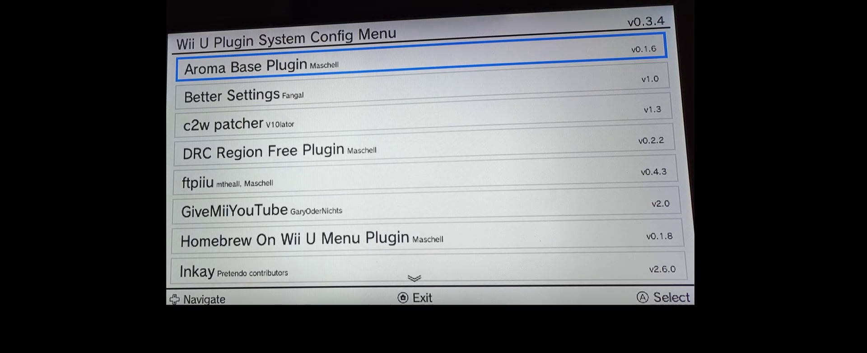
pyautogui.press('Down')
pyautogui.press('Down')
pyautogui.press('Down')
pyautogui.press('Down')
pyautogui.press('Down')
pyautogui.press('Down')
pyautogui.press('Down')
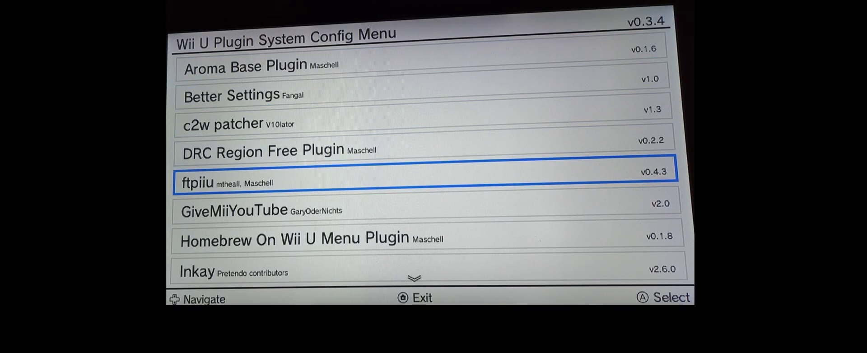
pyautogui.press('Down')
pyautogui.press('Down')
pyautogui.press('Down')
pyautogui.press('Down')
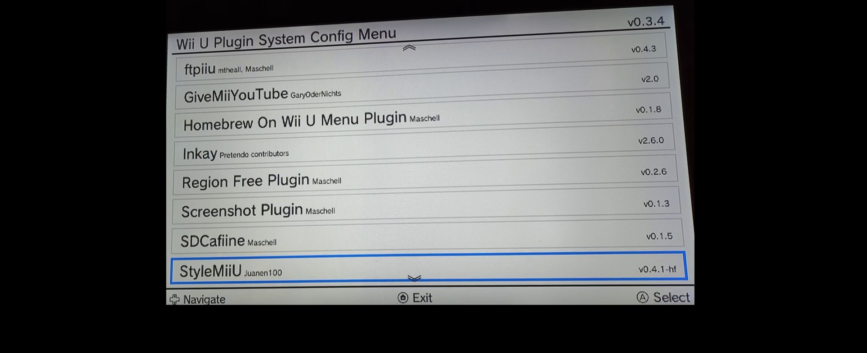
pyautogui.press('Return')
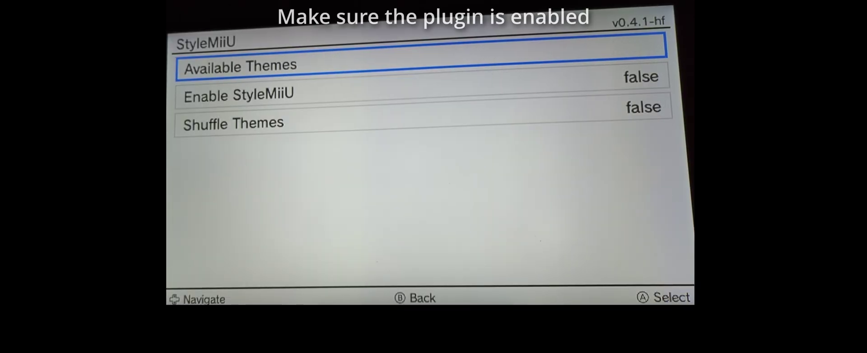
pyautogui.press('Down')
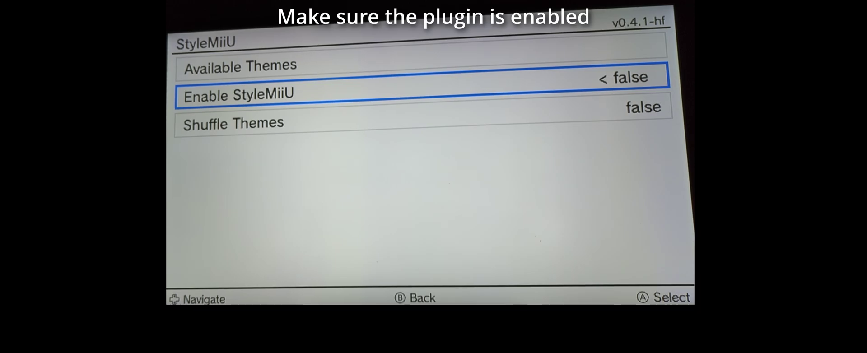
pyautogui.press('Left')
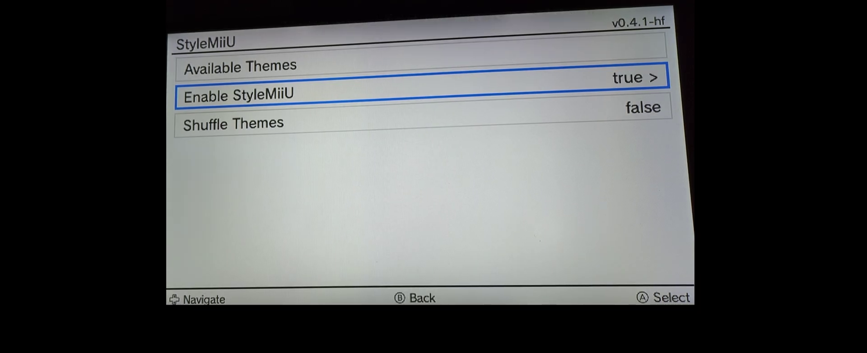
# - Set Your Name as the current theme among StyleMiiU's available themes and exit the plugin config menu to the Wii U Menu
pyautogui.press('Up')
pyautogui.press('Return')
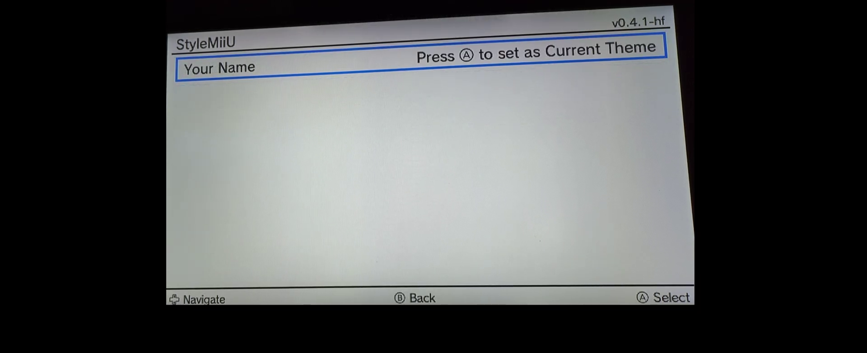
pyautogui.press('Return')
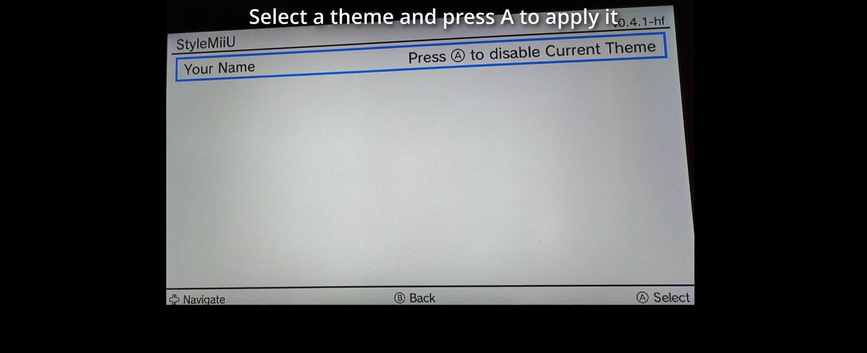
pyautogui.press('Escape')
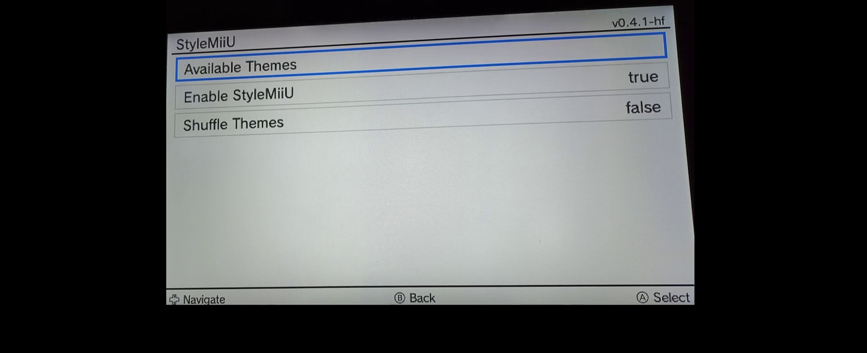
pyautogui.press('Escape')
pyautogui.press('Escape')
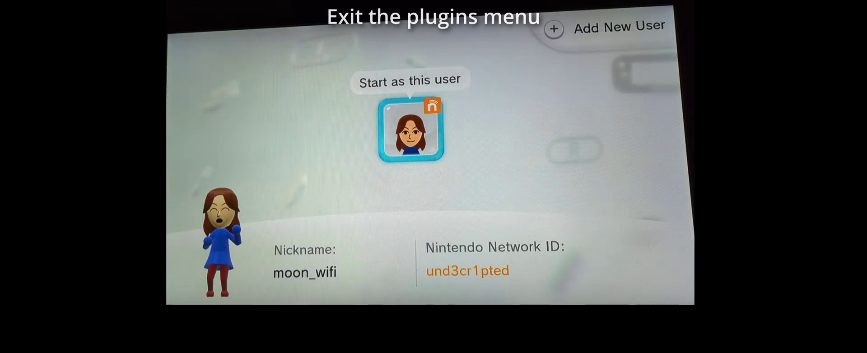
pyautogui.press('Return')
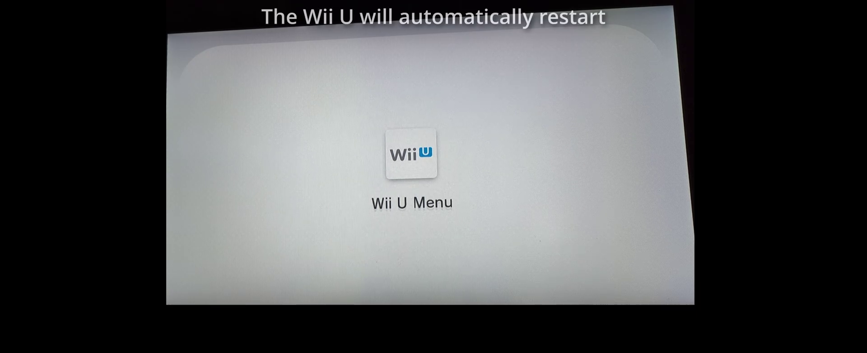